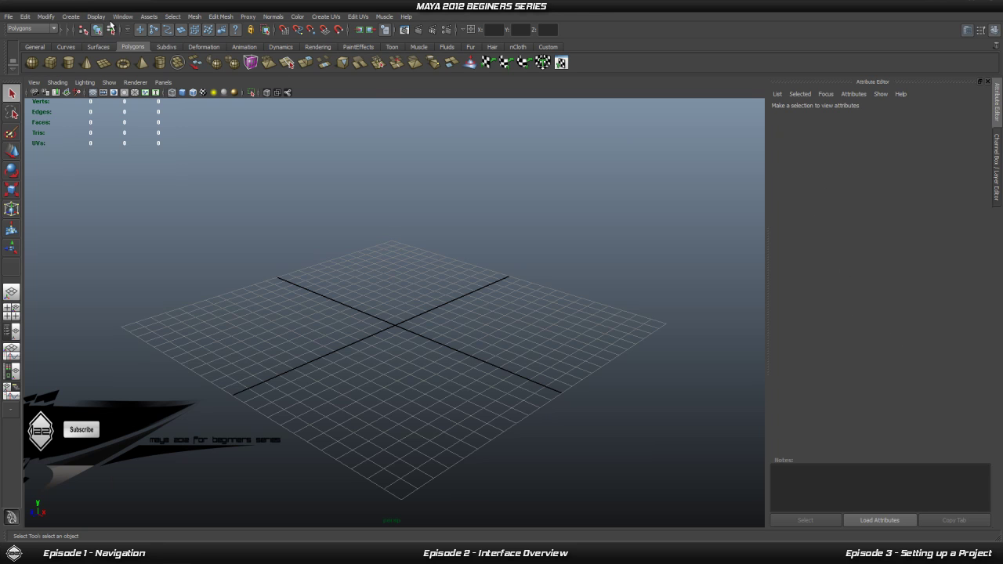
Look through the Display, Window and Help commands, including the Heads Up Display and UI Elements options.
click(96, 17)
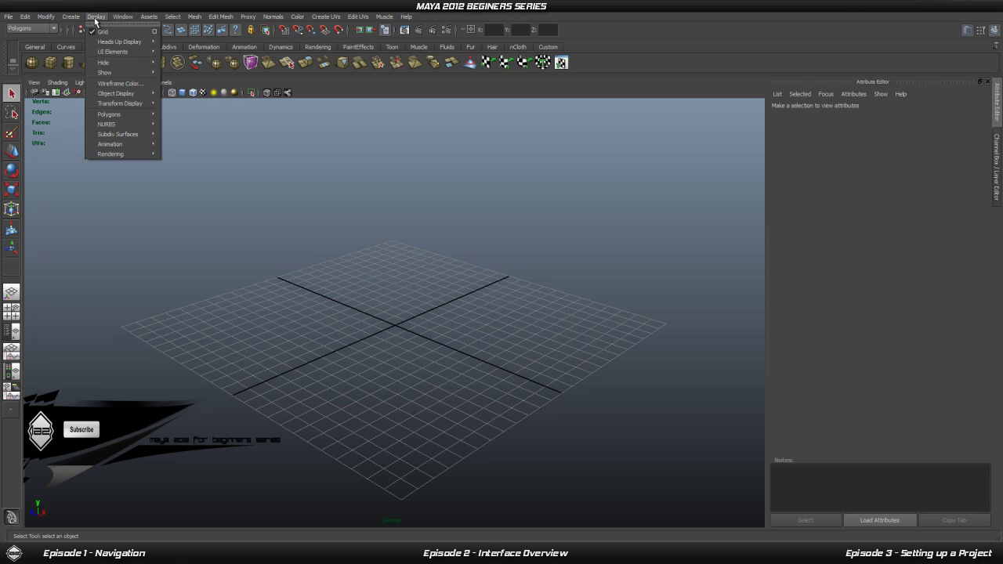
click(96, 17)
click(95, 17)
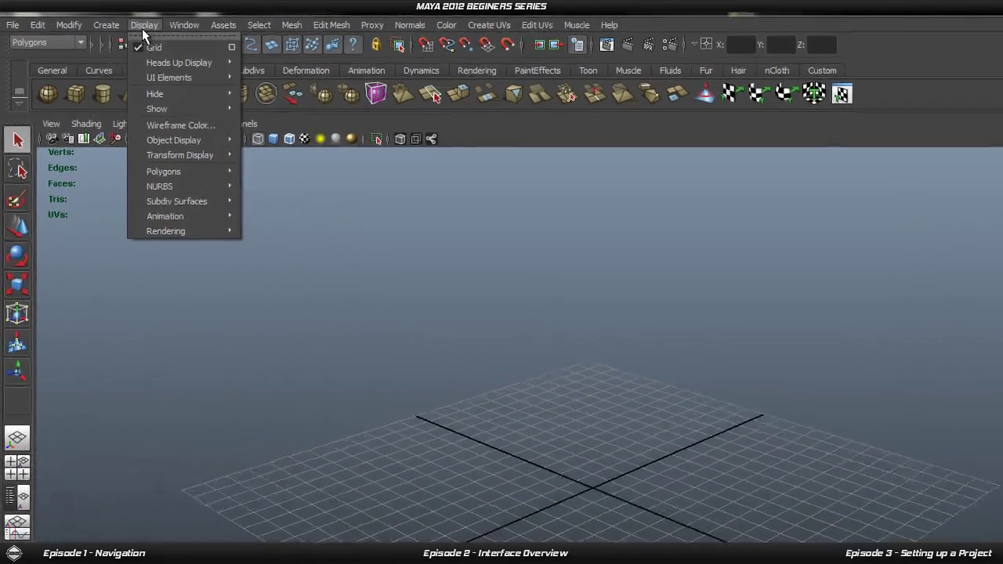
mouse_move(139, 55)
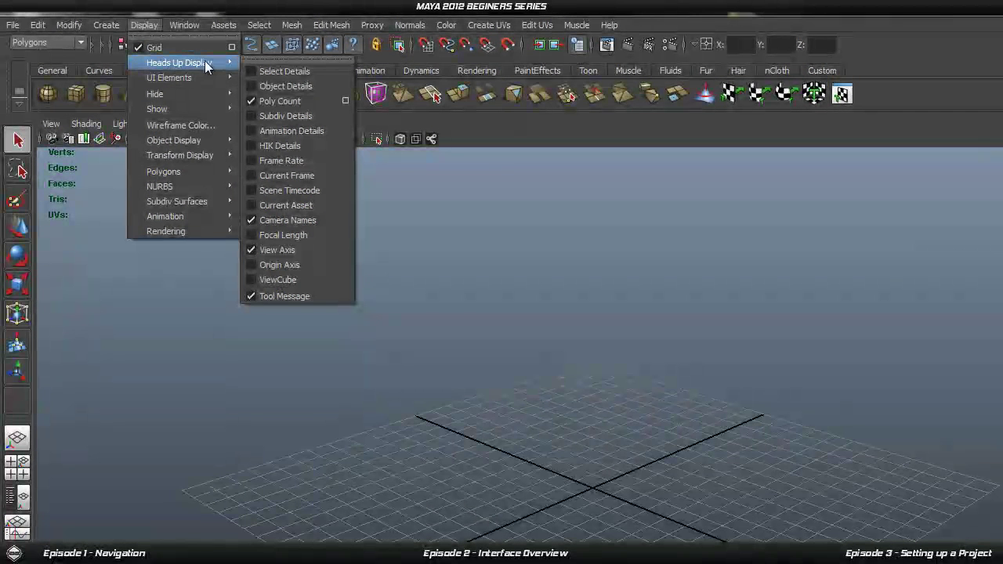
mouse_move(193, 76)
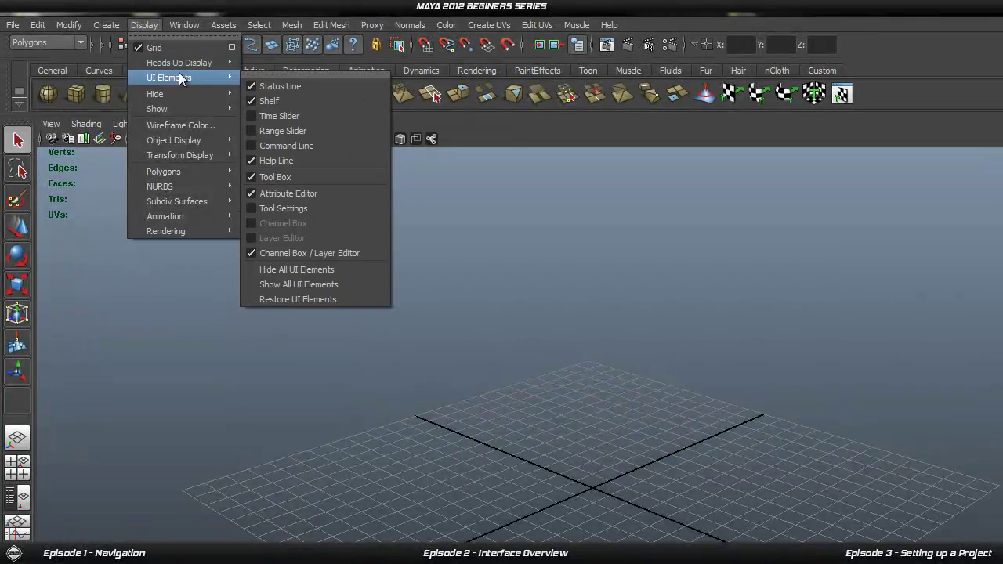
mouse_move(174, 22)
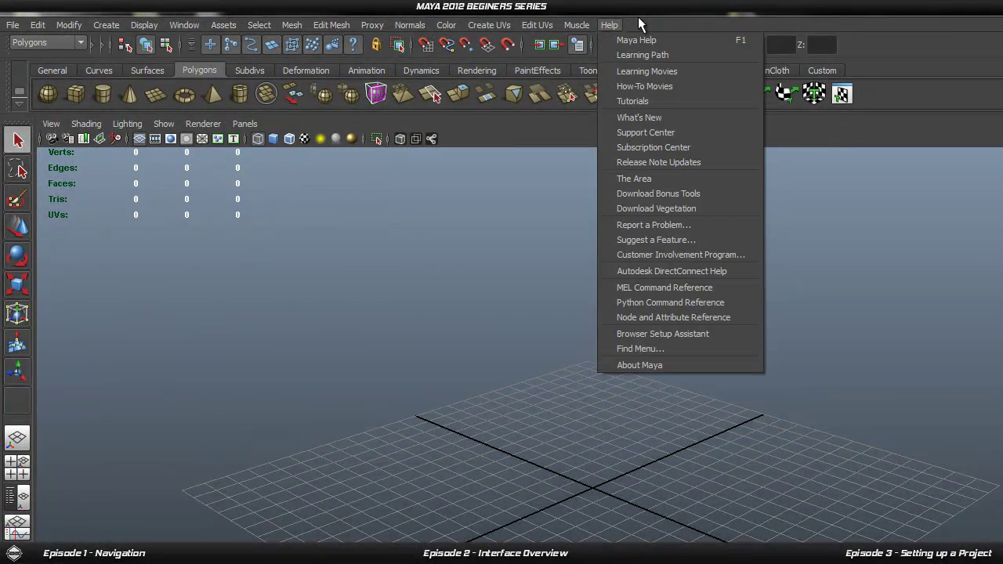
mouse_move(134, 31)
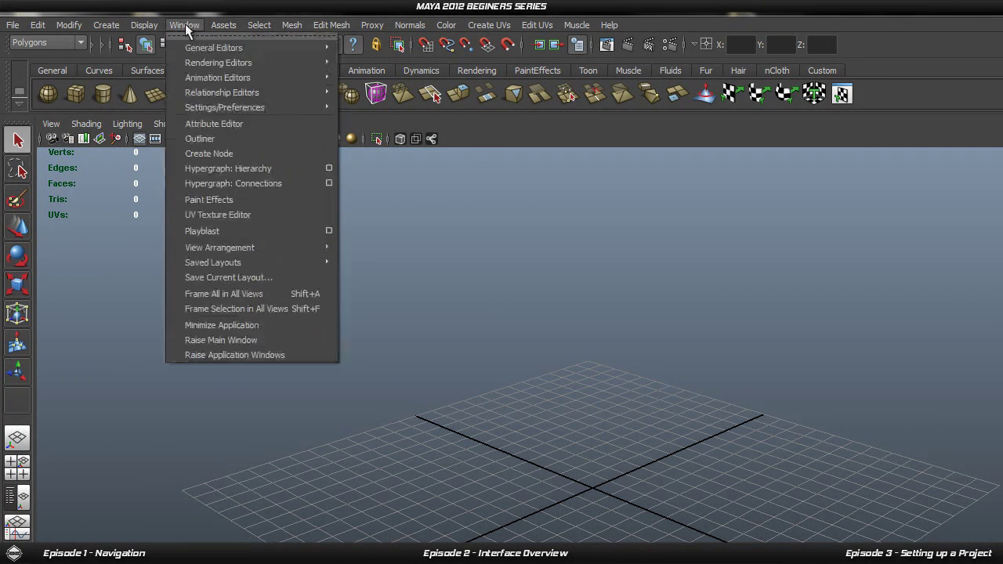
mouse_move(308, 26)
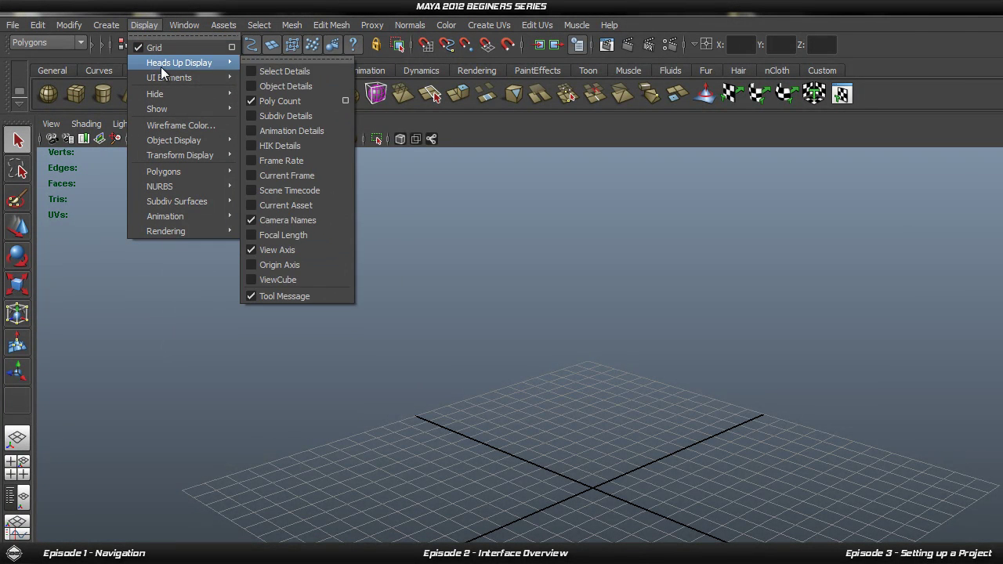
Detach the UI Elements options as a floating window and place it near the viewport's edge.
mouse_move(162, 83)
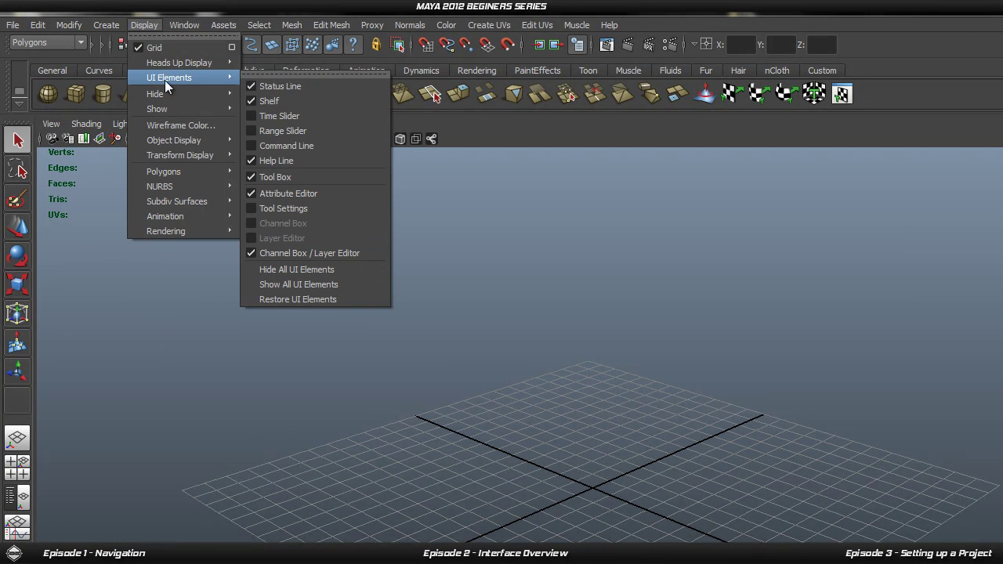
click(316, 73)
drag(275, 56, 981, 181)
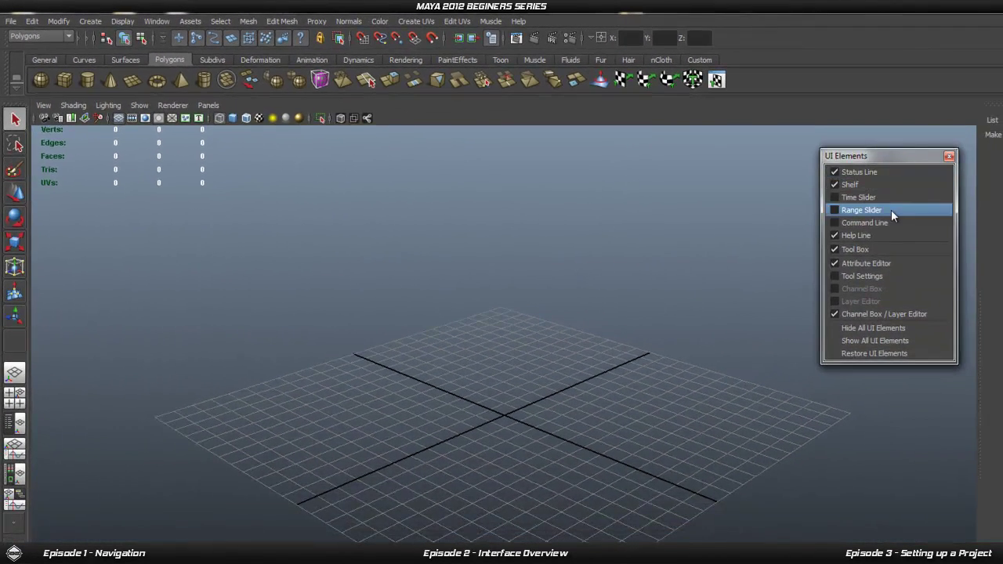
mouse_move(872, 156)
mouse_down()
mouse_move(879, 166)
mouse_move(882, 155)
mouse_up()
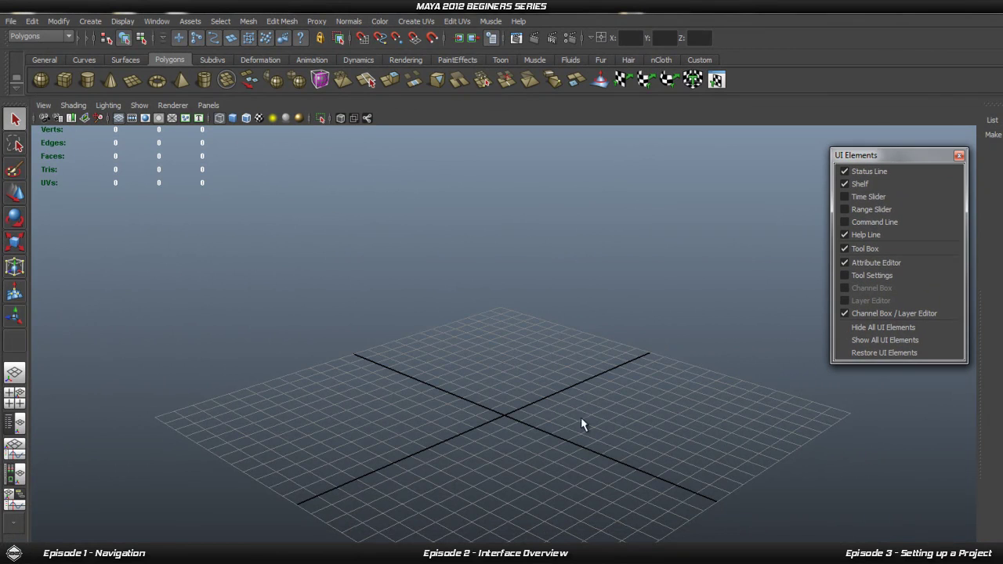
click(144, 23)
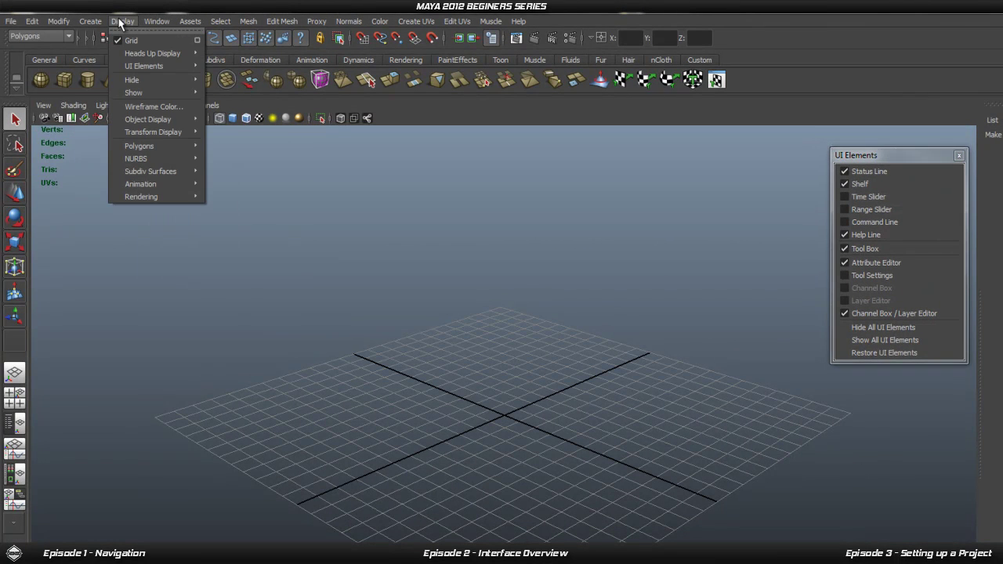
mouse_move(143, 66)
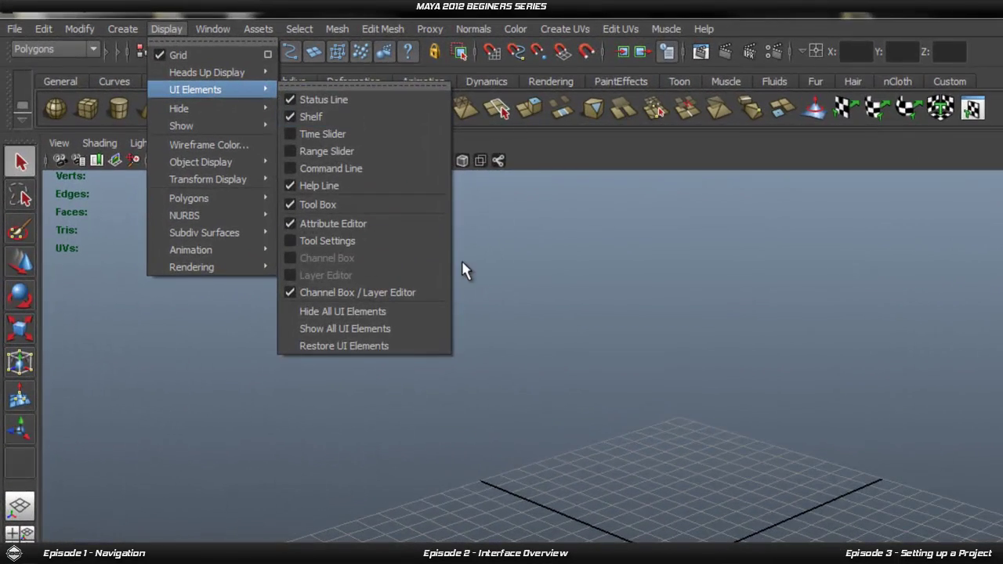
key(Escape)
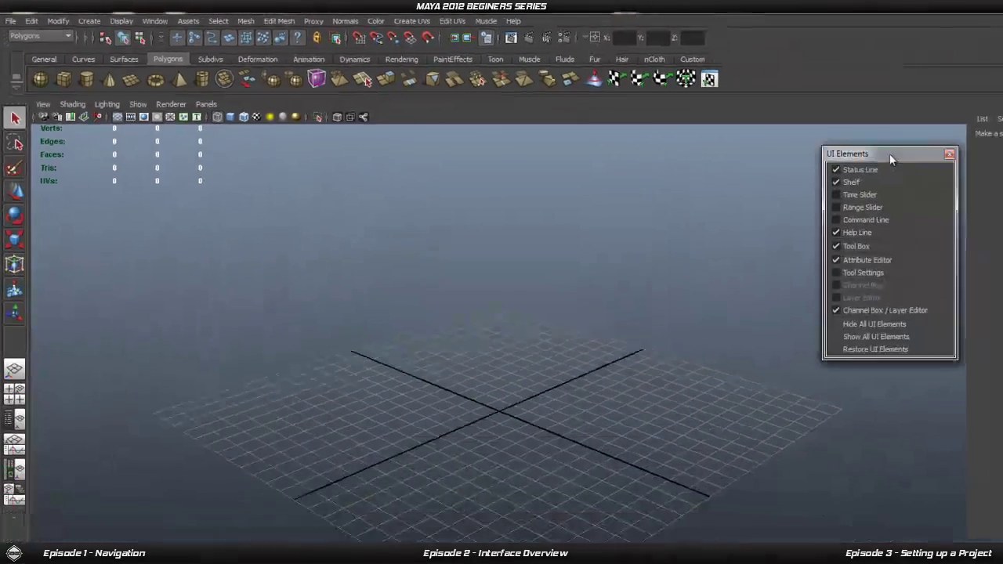
Hide the Status Line, Shelf, Help Line, Tool Box, Attribute Editor and Channel Box / Layer Editor, and move the UI Elements window aside.
click(829, 158)
click(828, 170)
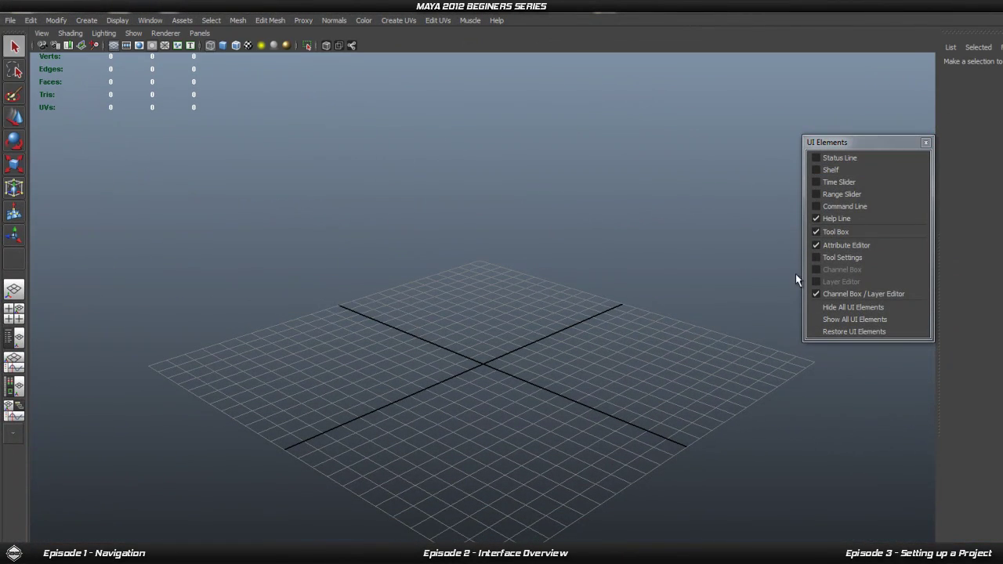
click(816, 219)
click(816, 232)
click(816, 245)
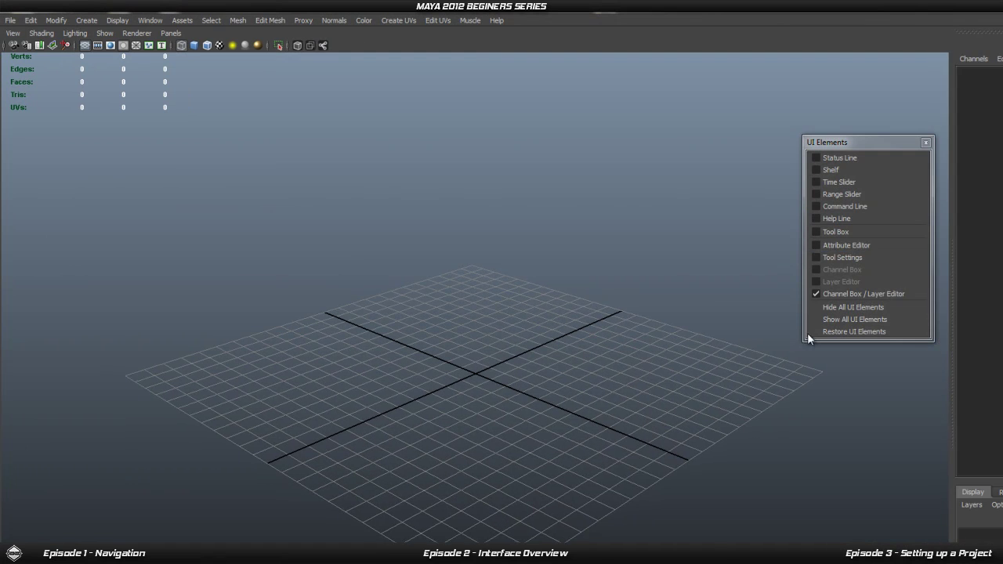
click(816, 294)
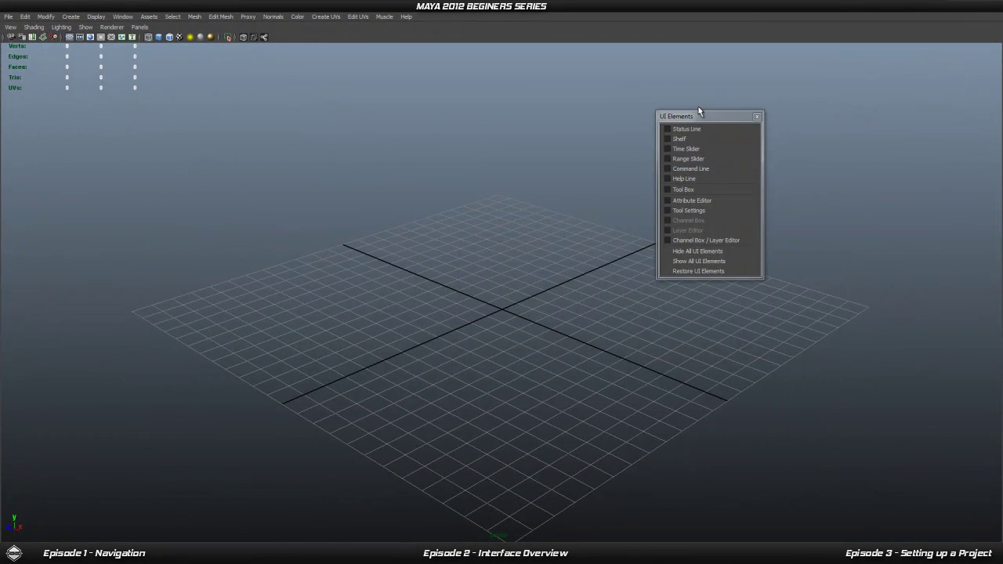
drag(696, 116, 853, 226)
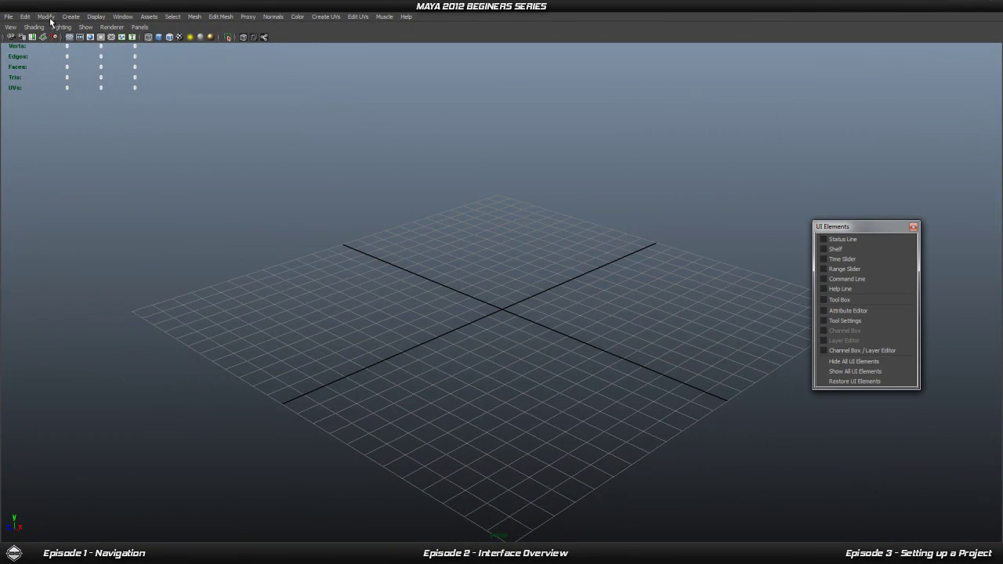
Turn off the Poly Count heads-up display in the viewport.
click(95, 17)
mouse_move(122, 44)
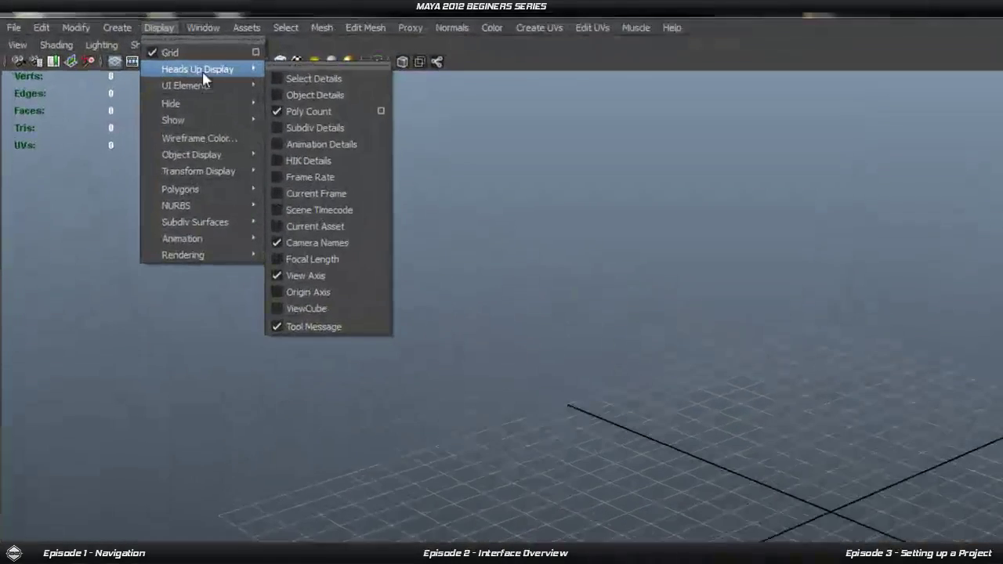
mouse_move(181, 62)
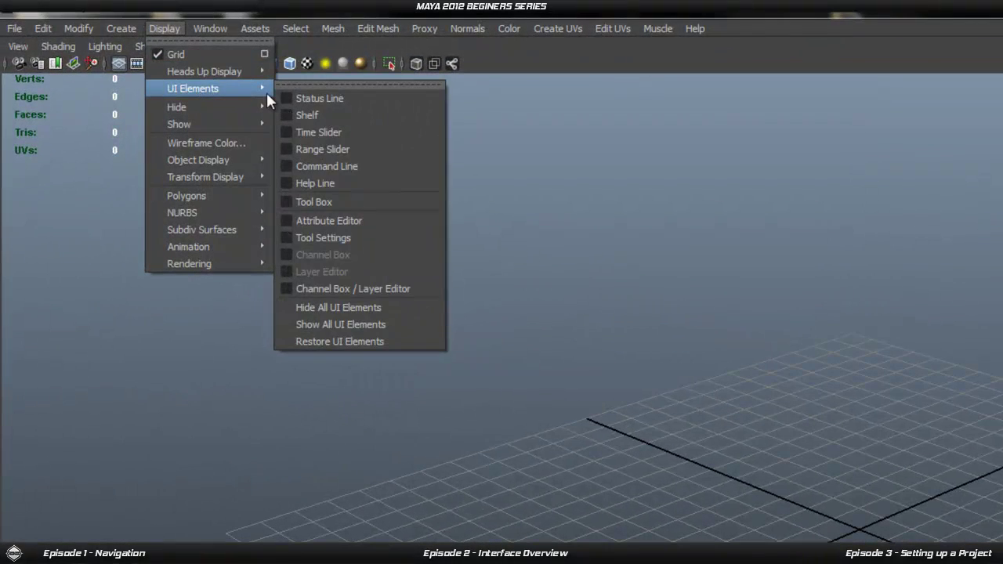
mouse_move(247, 73)
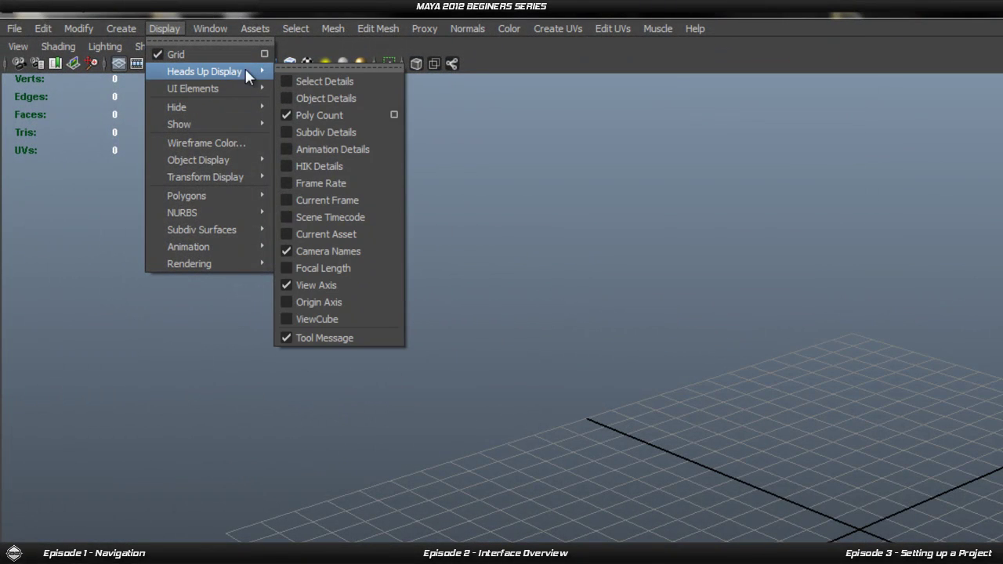
click(337, 115)
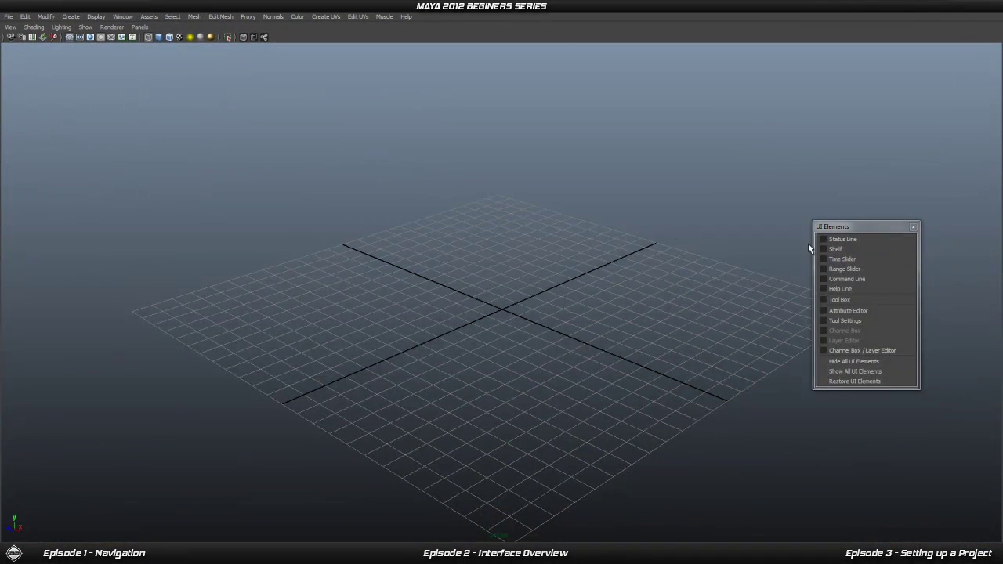
Reposition the floating UI Elements window and turn the Status Line back on.
drag(853, 231, 904, 98)
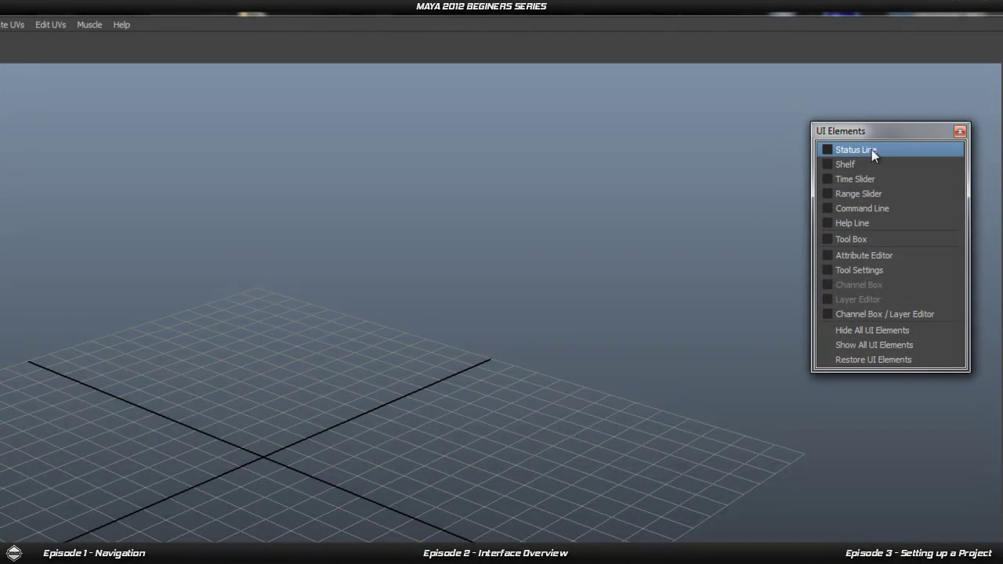
click(868, 150)
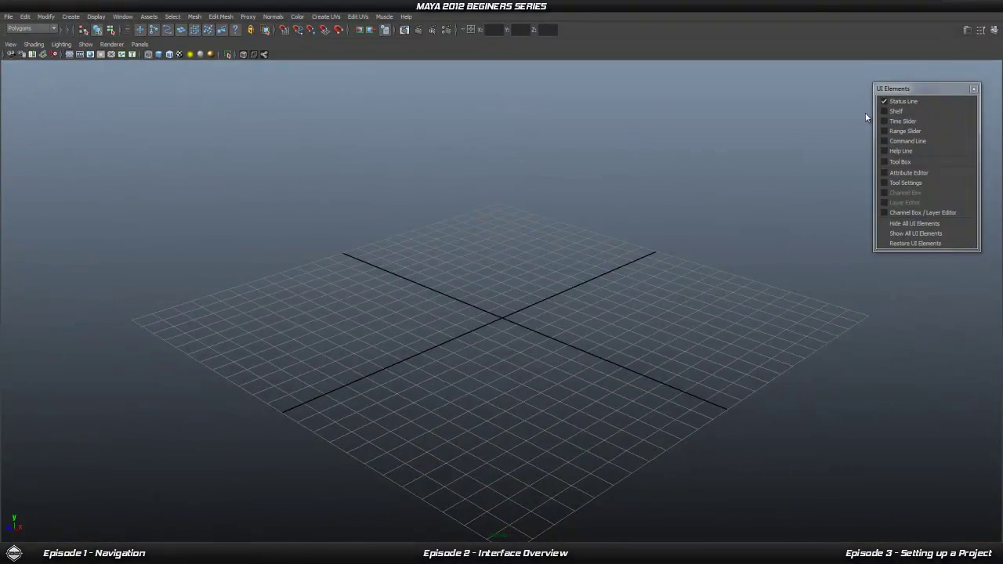
click(856, 153)
click(903, 104)
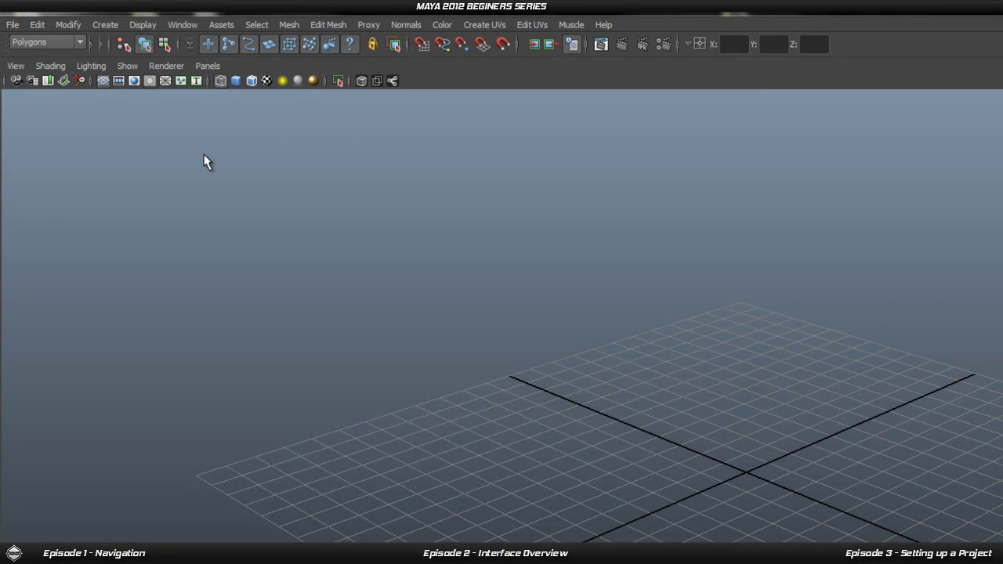
Look through the main menus from File to Edit UVs and the list of available menu sets.
click(14, 26)
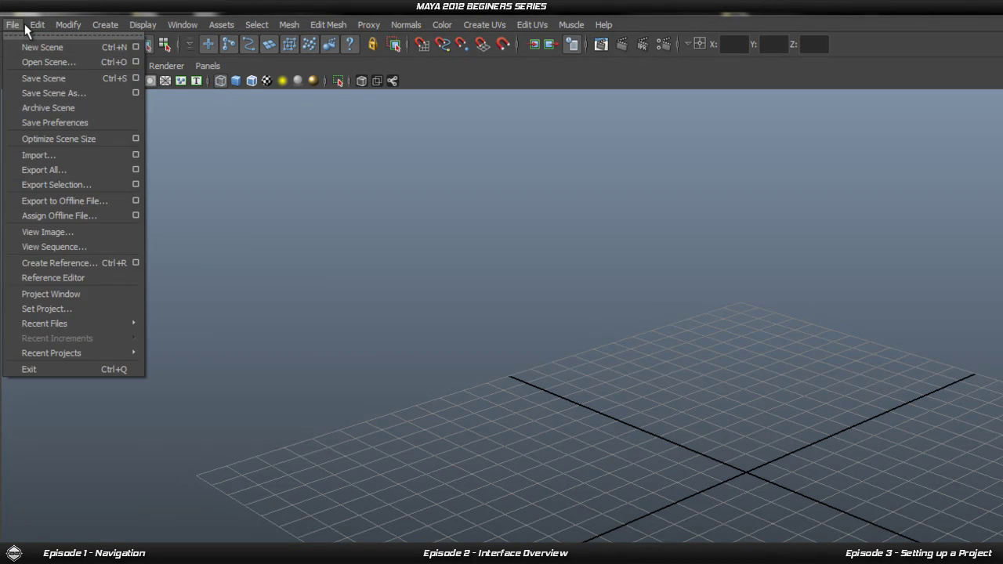
mouse_move(219, 29)
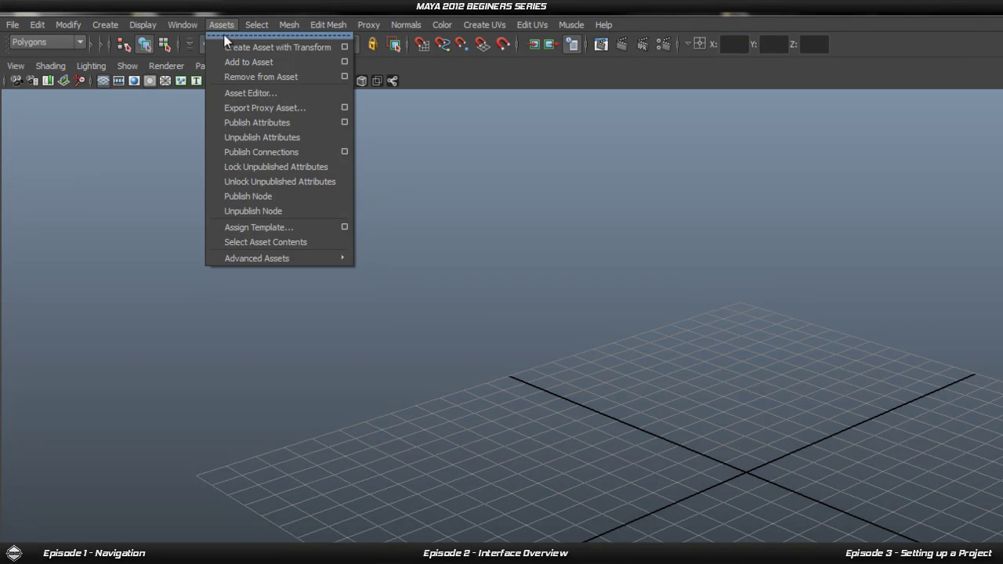
mouse_move(188, 27)
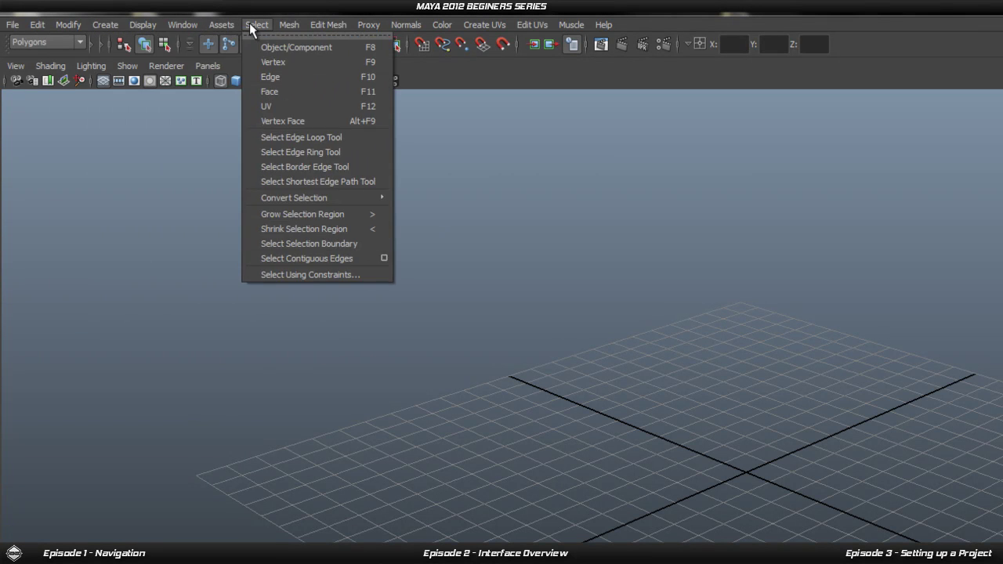
mouse_move(607, 27)
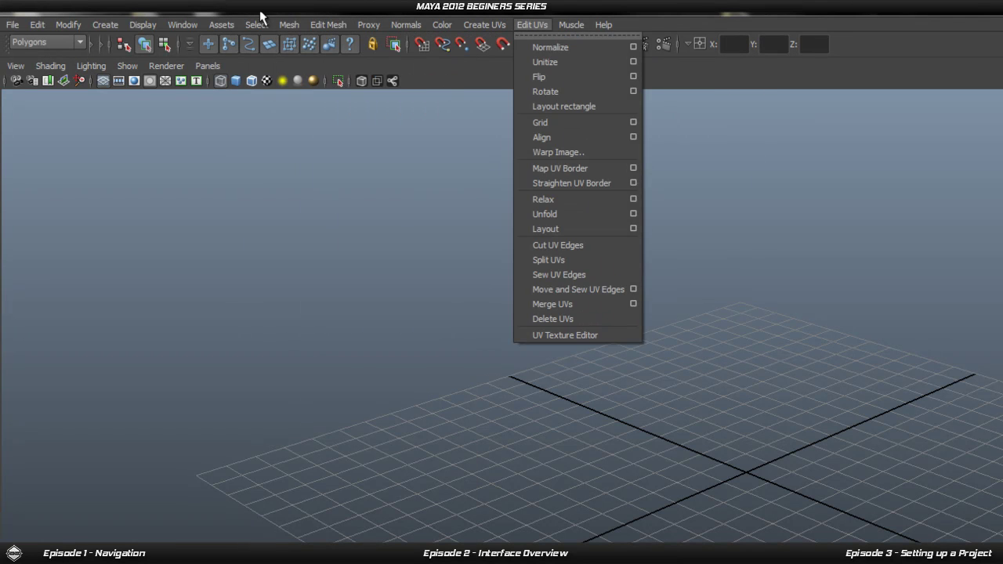
click(71, 49)
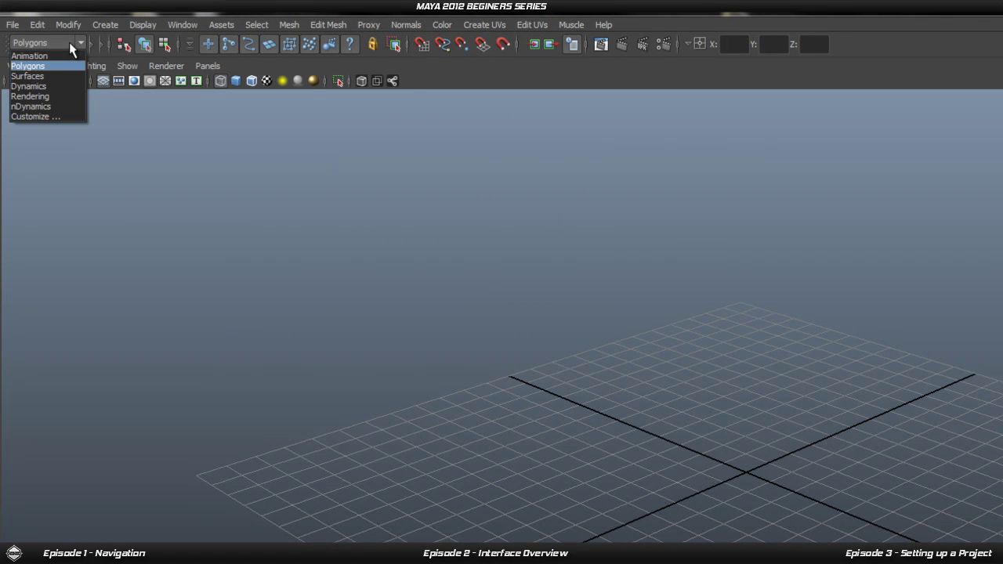
click(71, 49)
click(71, 49)
click(71, 42)
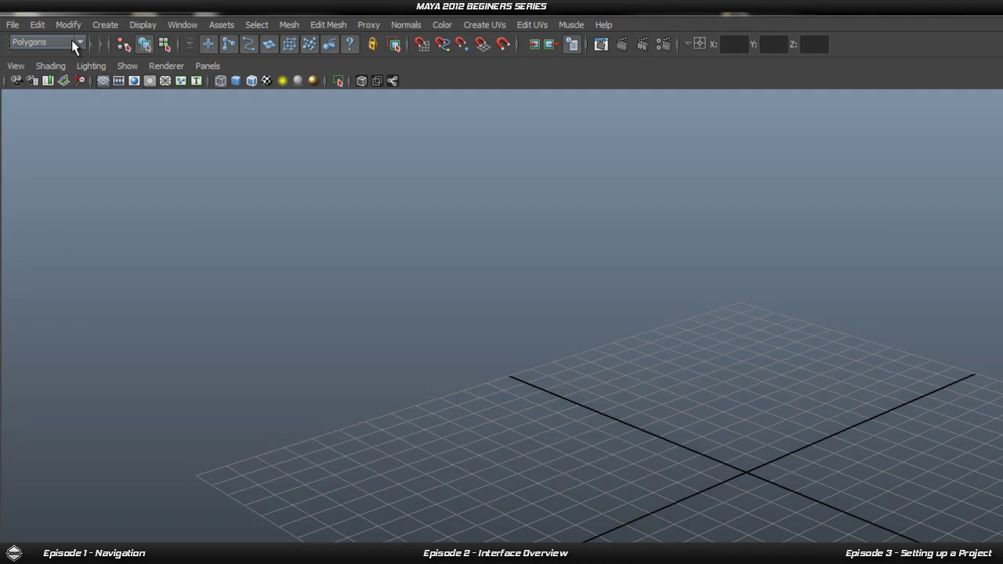
Switch the menu set to Animation and back to Polygons, comparing the commands each set offers.
click(78, 40)
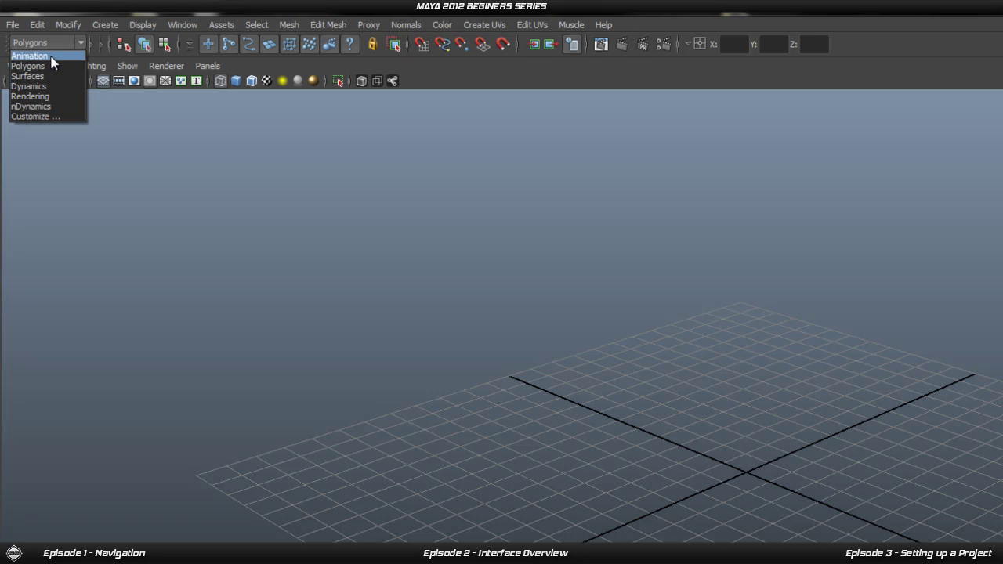
click(32, 56)
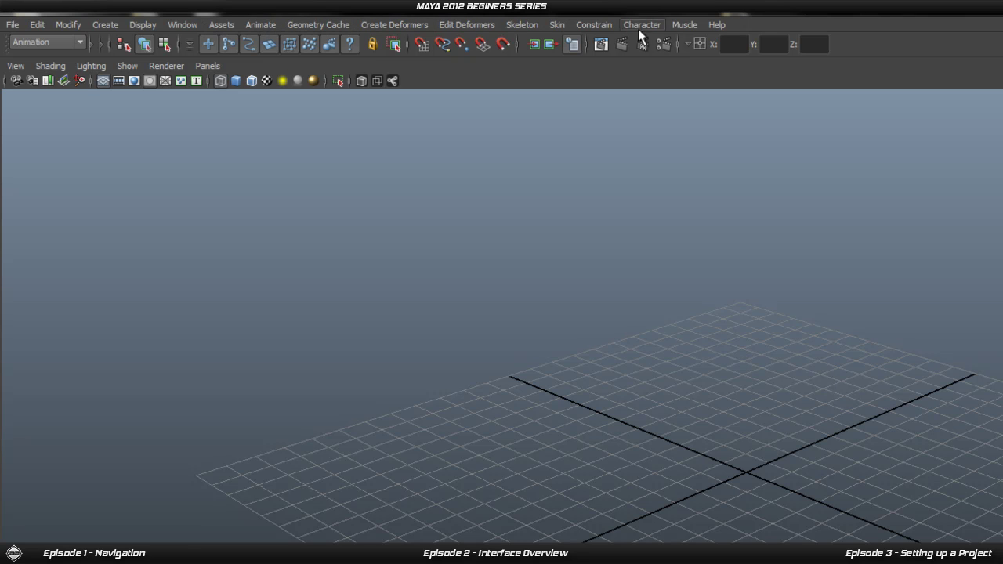
click(74, 42)
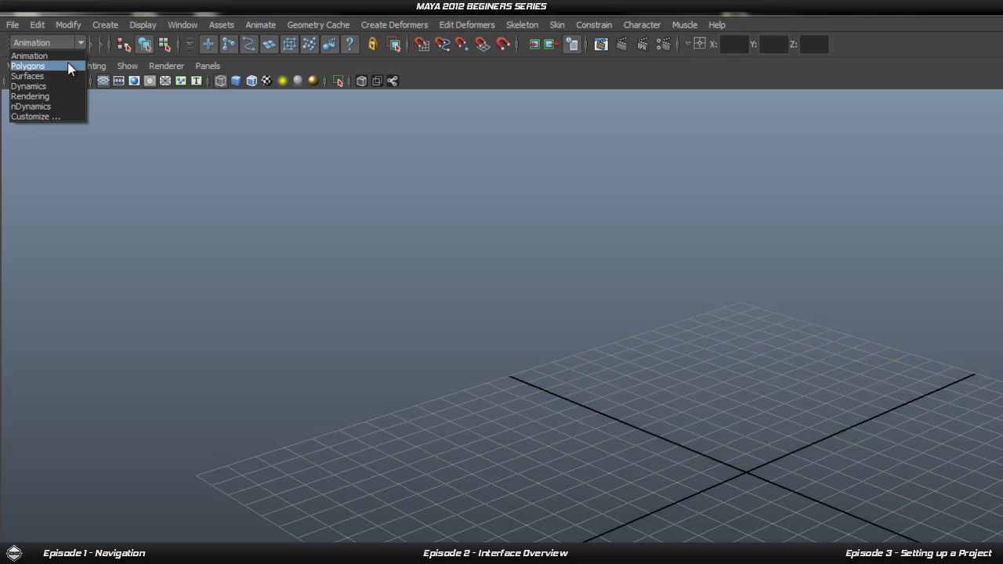
click(74, 65)
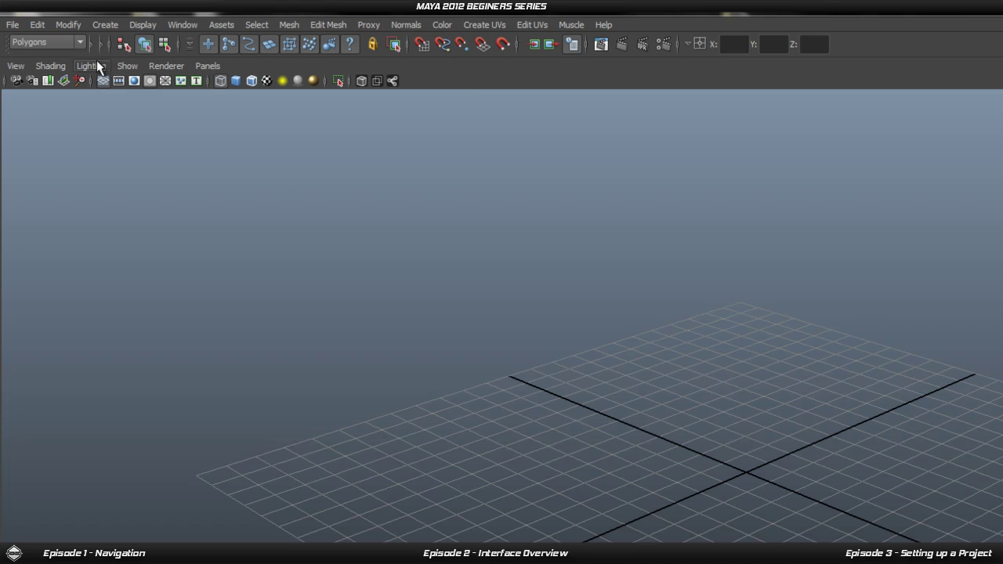
click(337, 26)
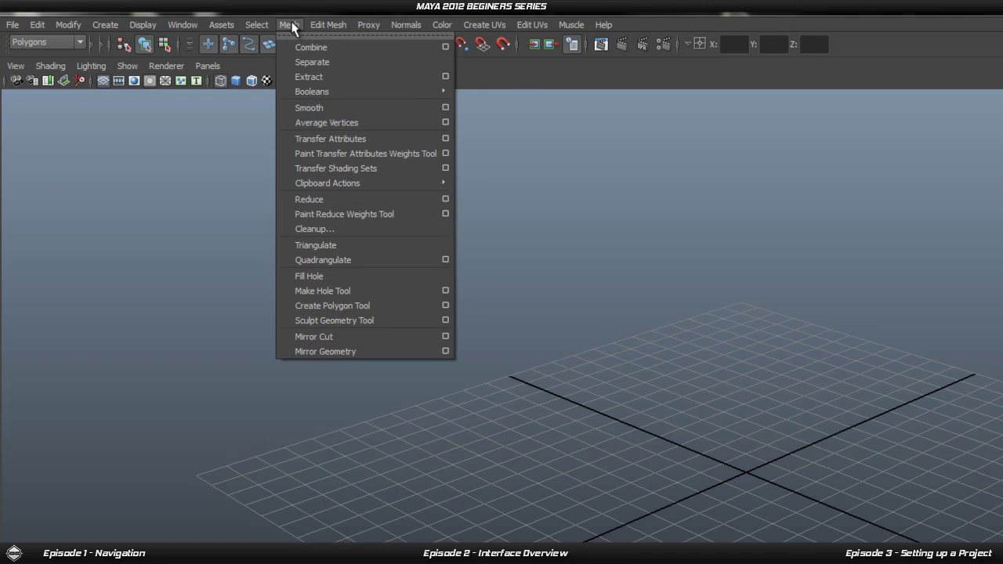
Switch the menu set to Animation and nDynamics to compare their menus, and return it to Polygons.
click(74, 42)
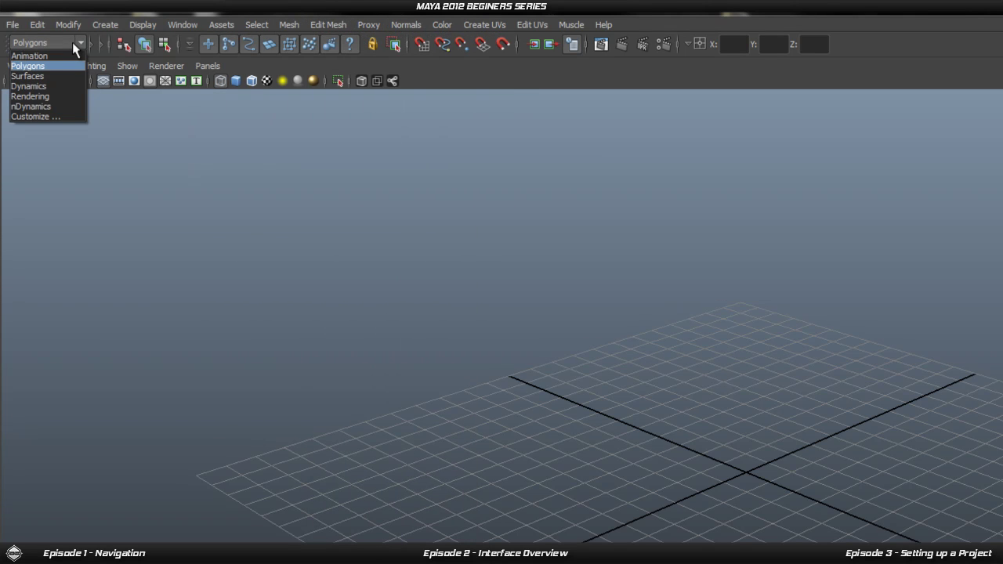
click(59, 52)
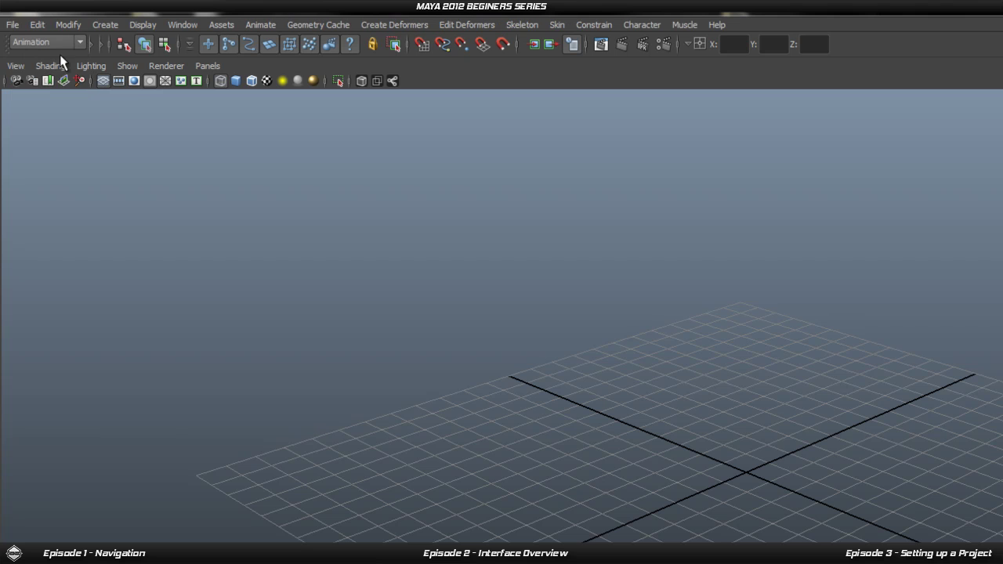
click(329, 27)
click(394, 24)
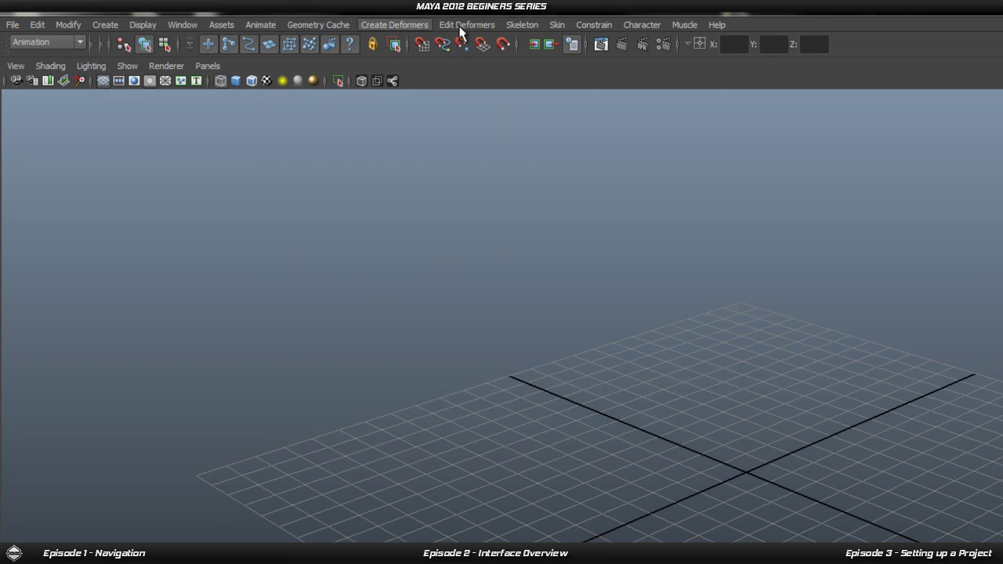
click(47, 42)
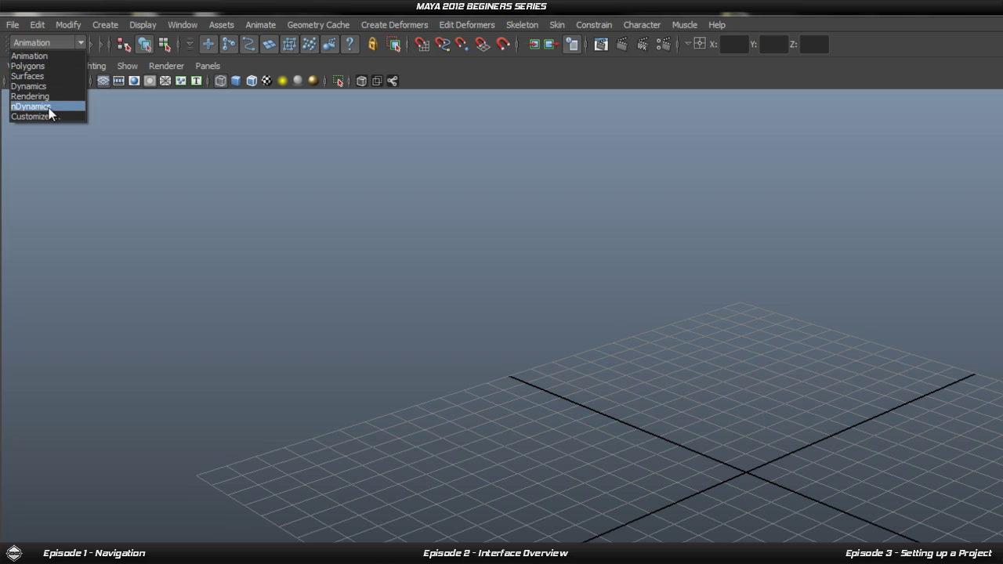
click(50, 110)
click(44, 44)
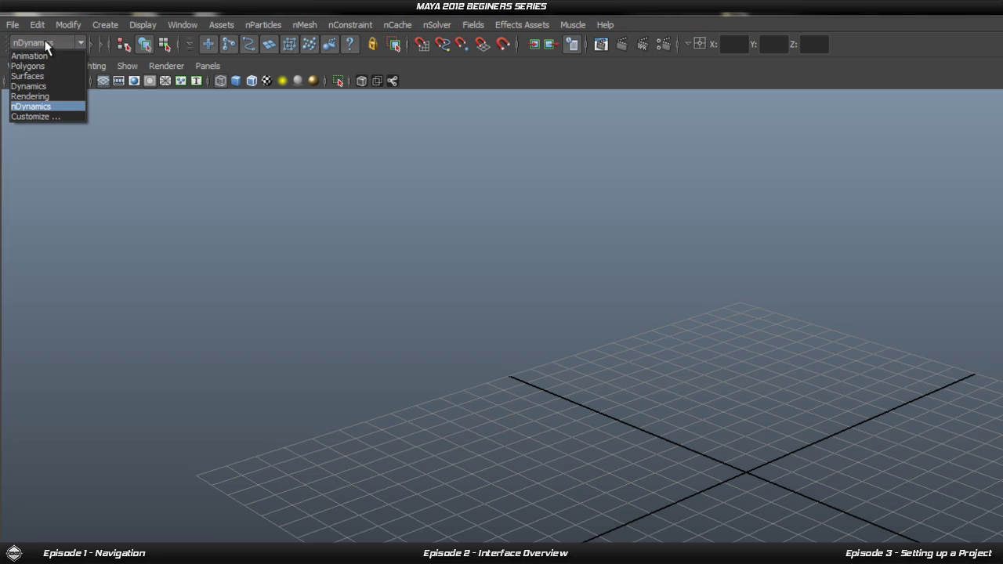
click(35, 66)
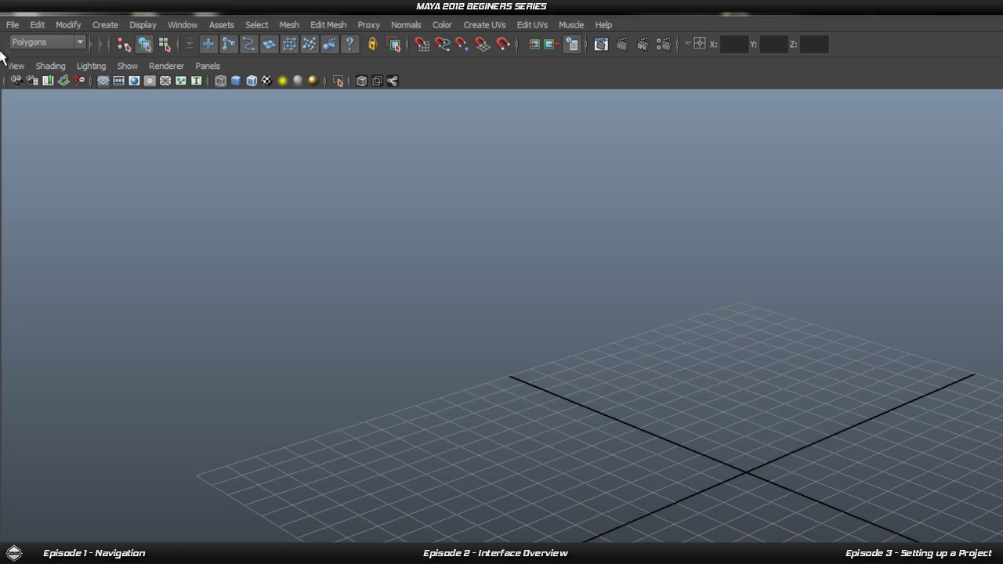
Look through the main menus from File onward and the list of available menu sets.
click(12, 26)
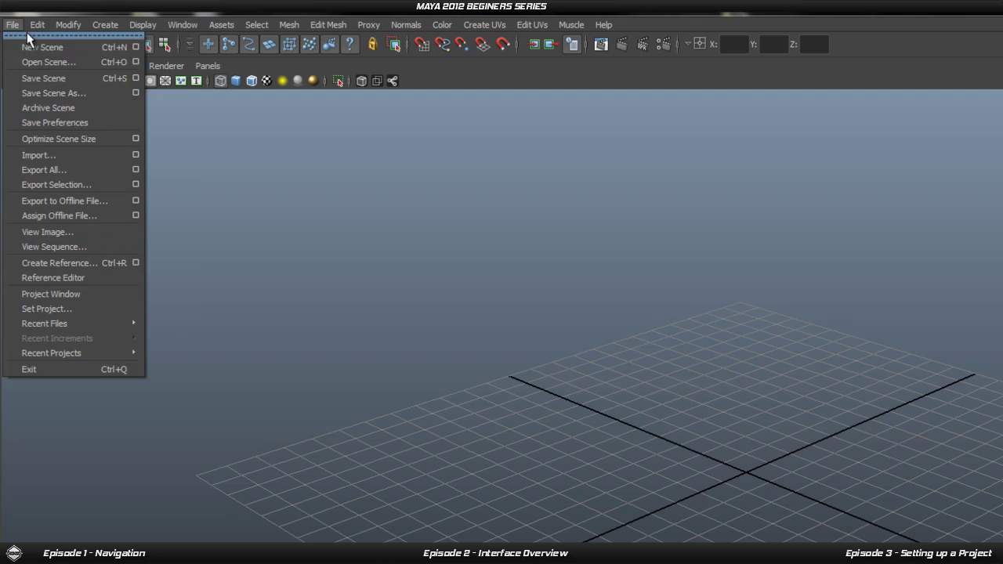
mouse_move(33, 24)
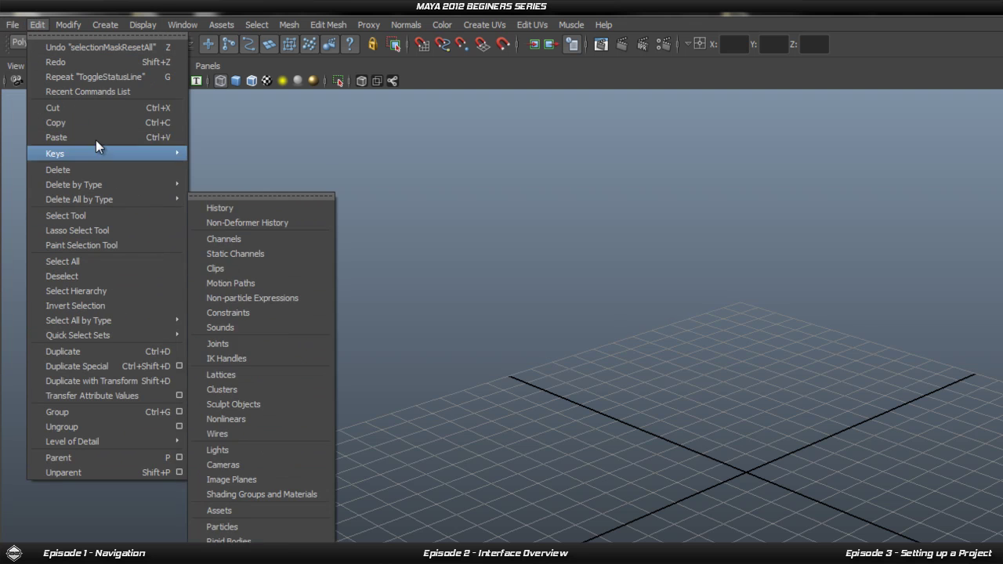
mouse_move(441, 24)
click(733, 78)
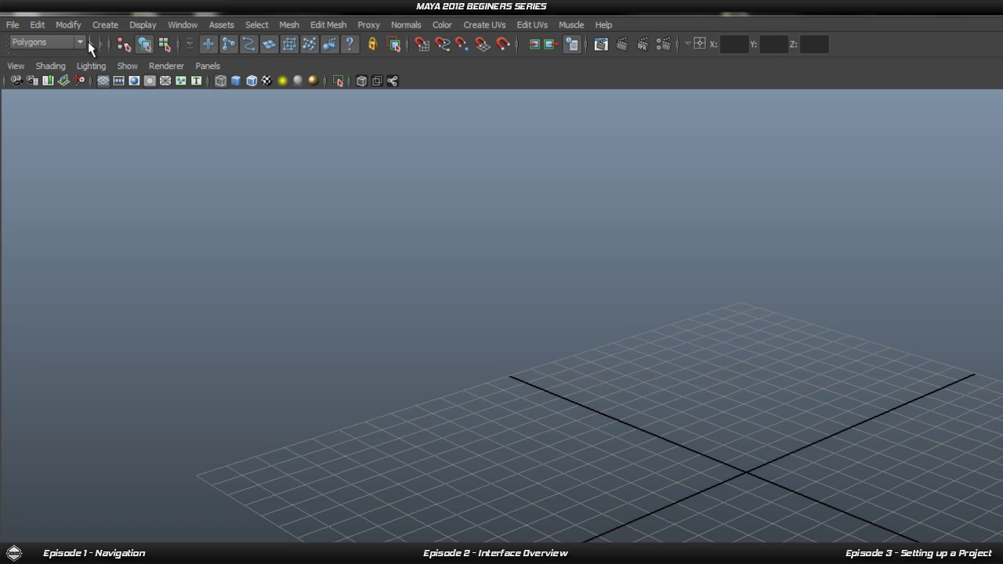
click(61, 42)
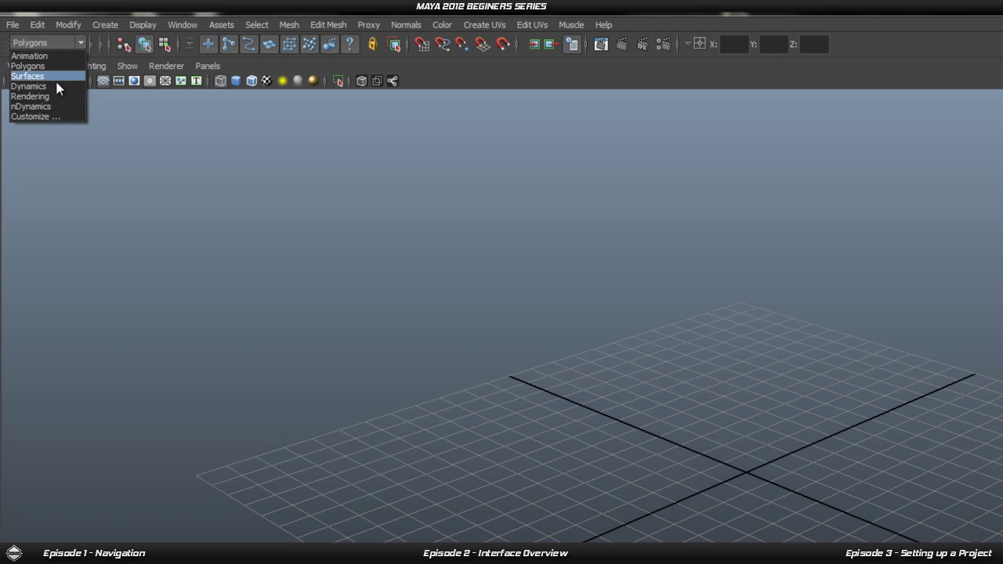
click(63, 44)
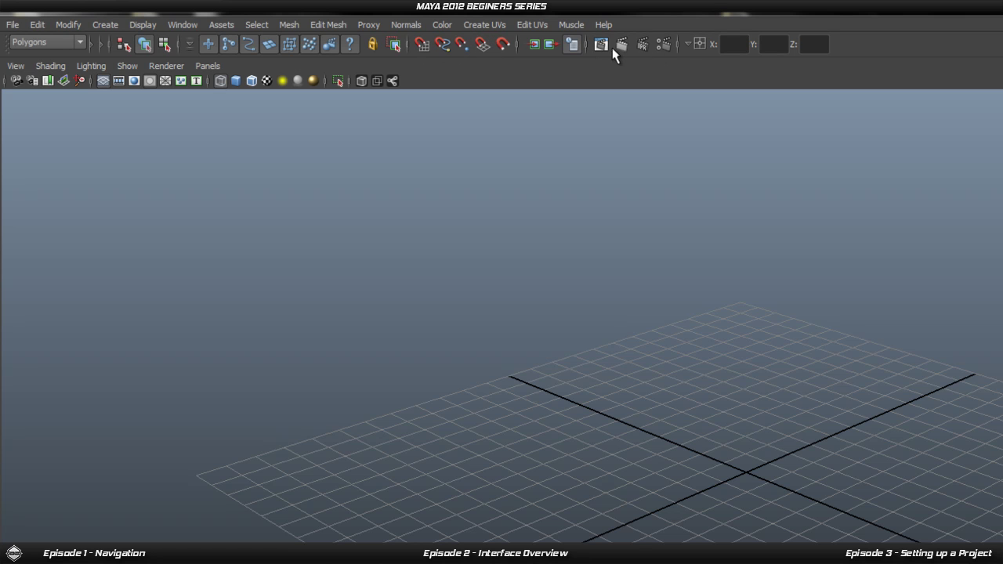
Check the Status Line's X, Y and Z input fields and turn on the Shelf.
click(723, 43)
click(782, 45)
click(811, 45)
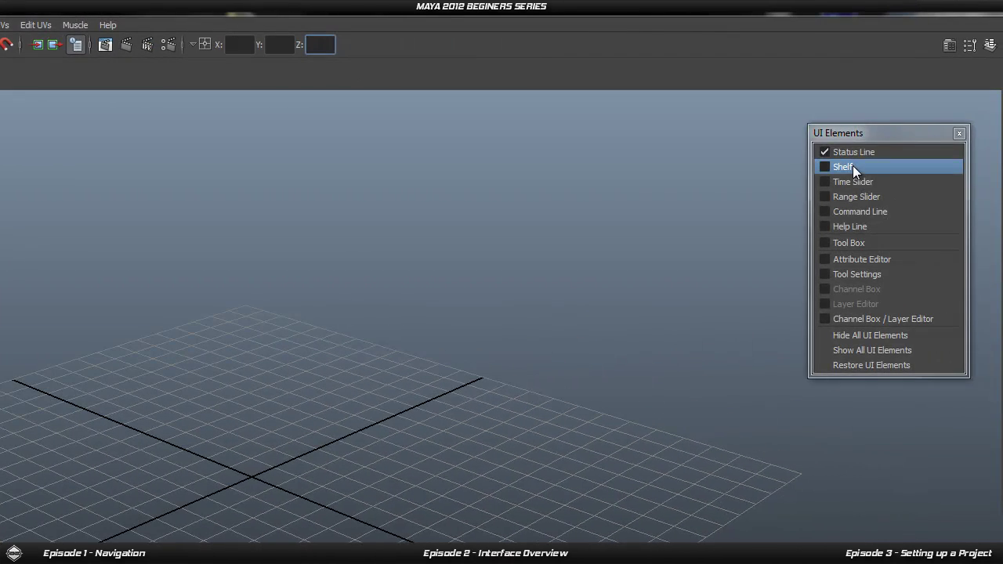
click(835, 167)
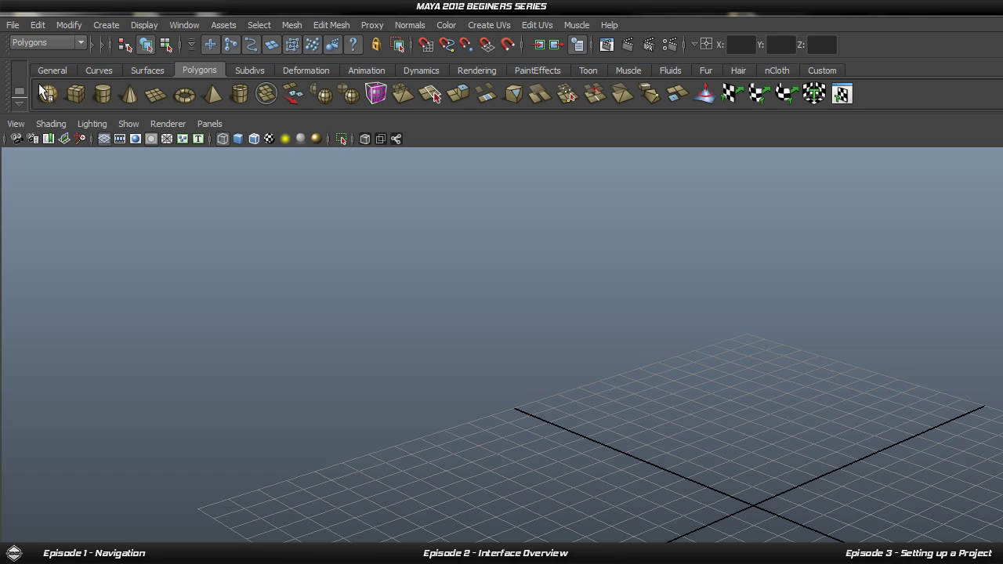
Look through the Display, Window, Edit Mesh and Proxy menus to compare their commands with the Polygons shelf.
click(144, 25)
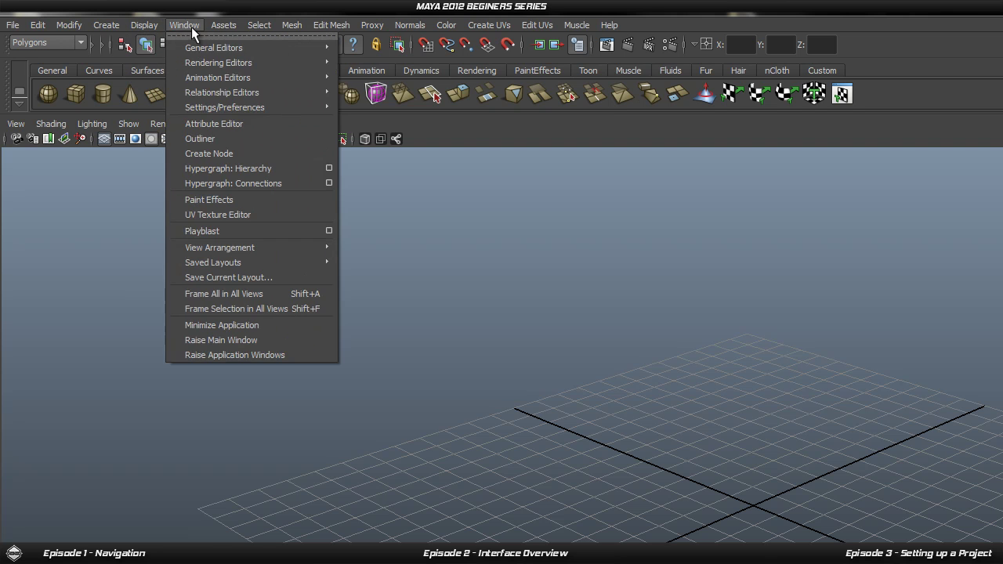
click(349, 24)
click(337, 25)
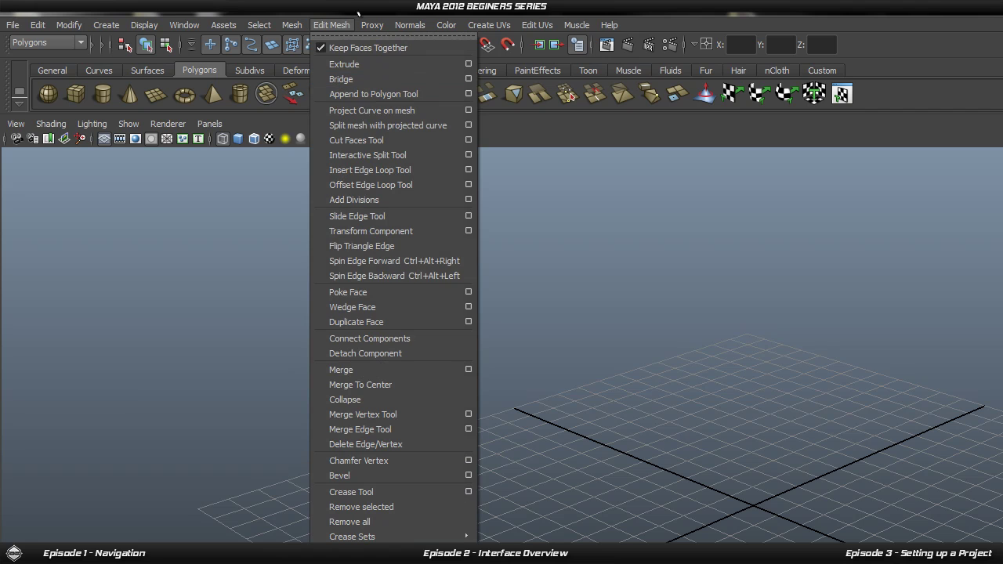
click(371, 24)
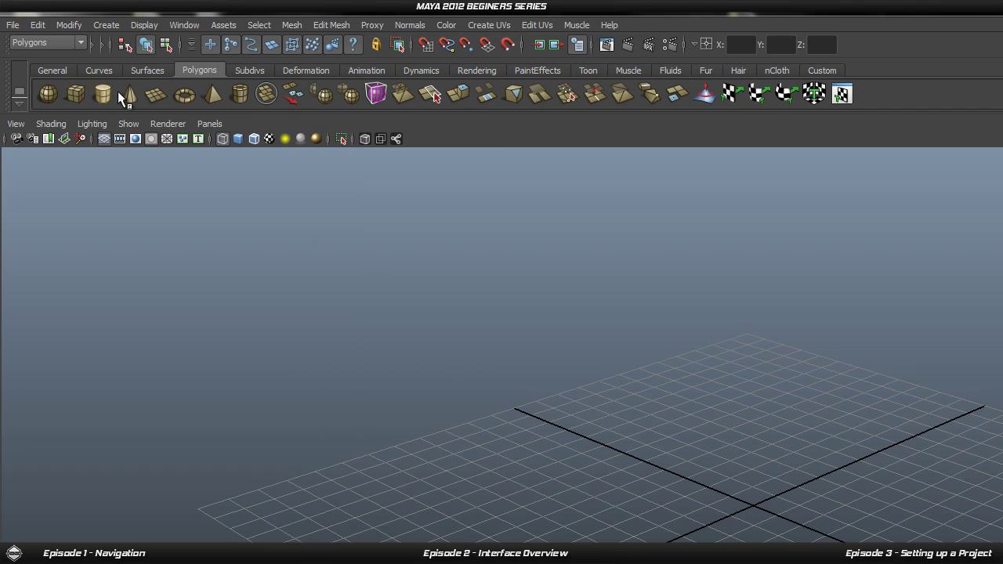
click(332, 26)
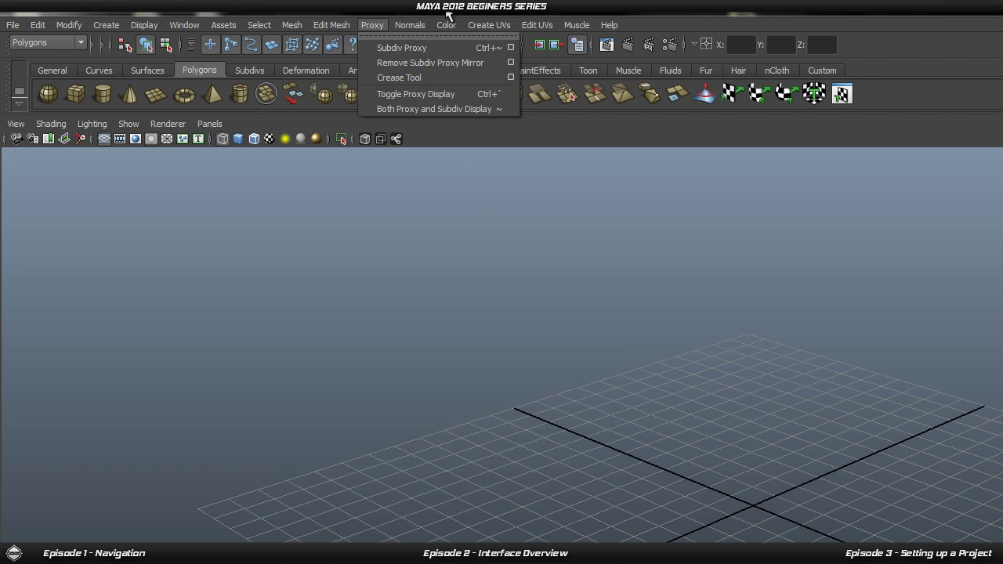
click(371, 25)
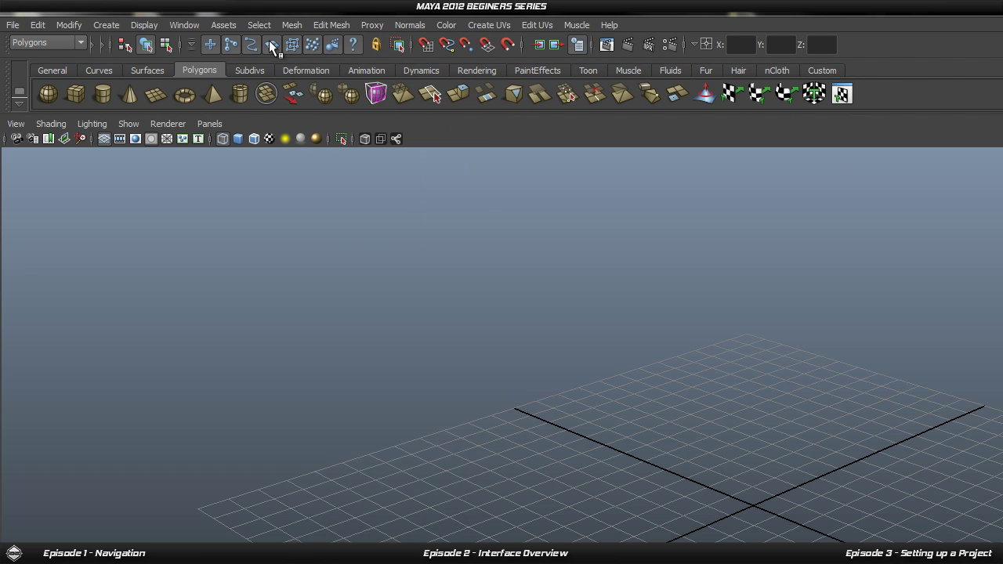
Browse the General, Surfaces, Animation, Deformation and Custom shelves, and return to the Polygons shelf.
click(58, 71)
click(104, 75)
click(63, 71)
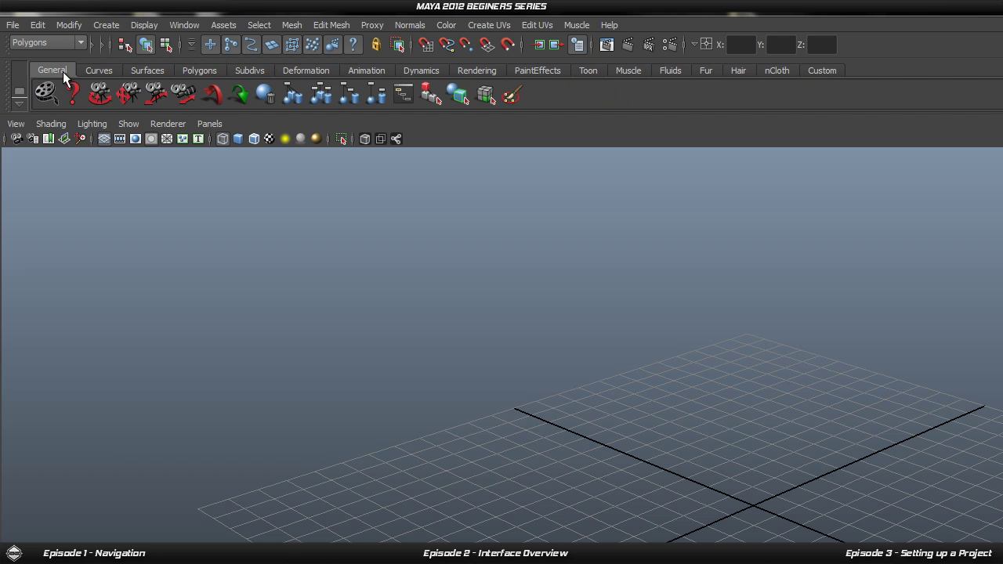
click(183, 71)
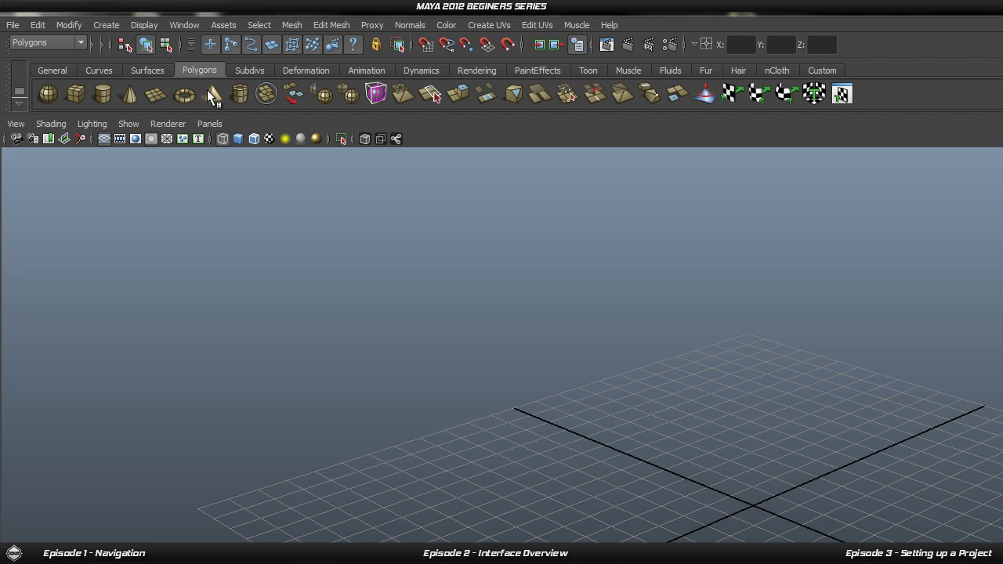
click(157, 70)
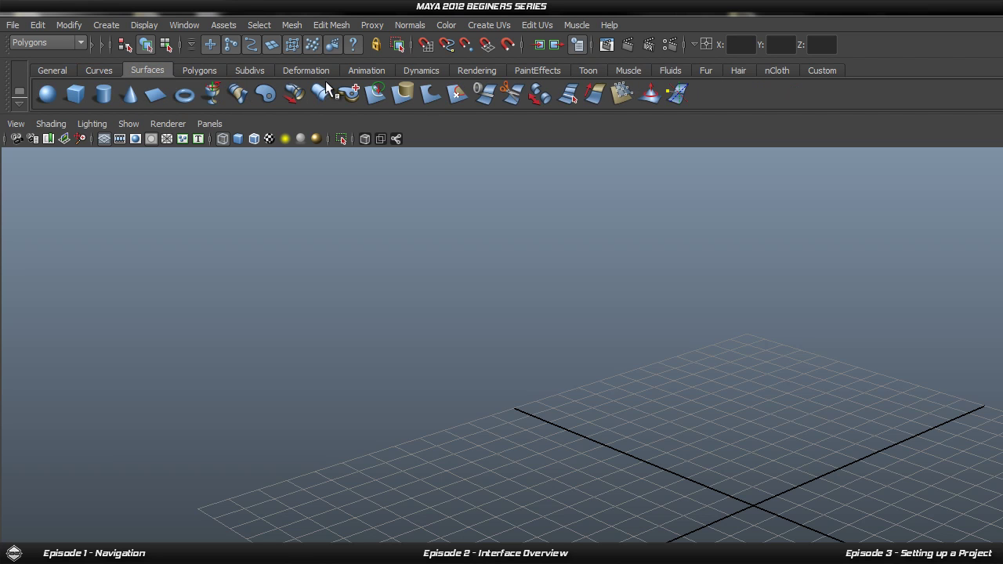
click(366, 70)
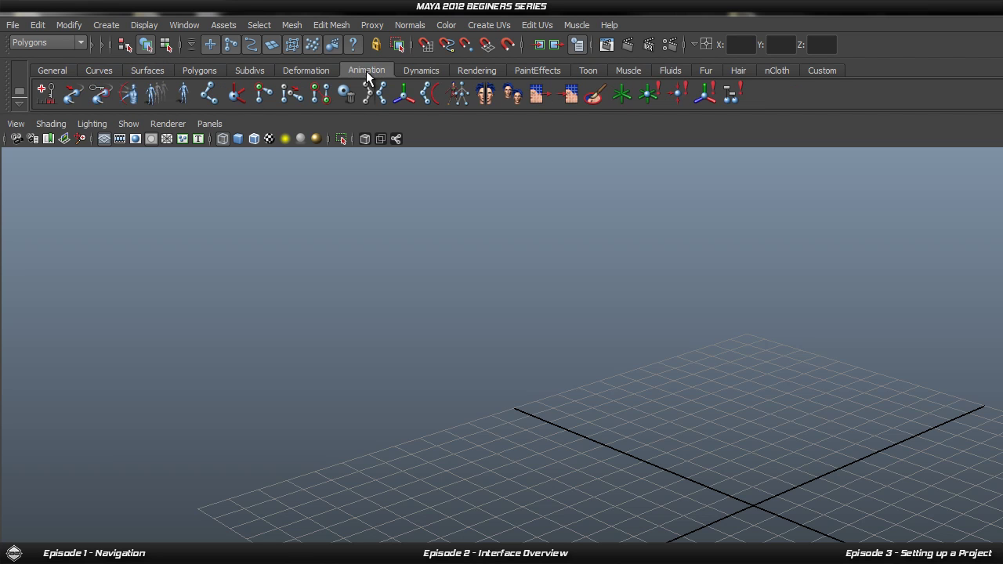
click(294, 70)
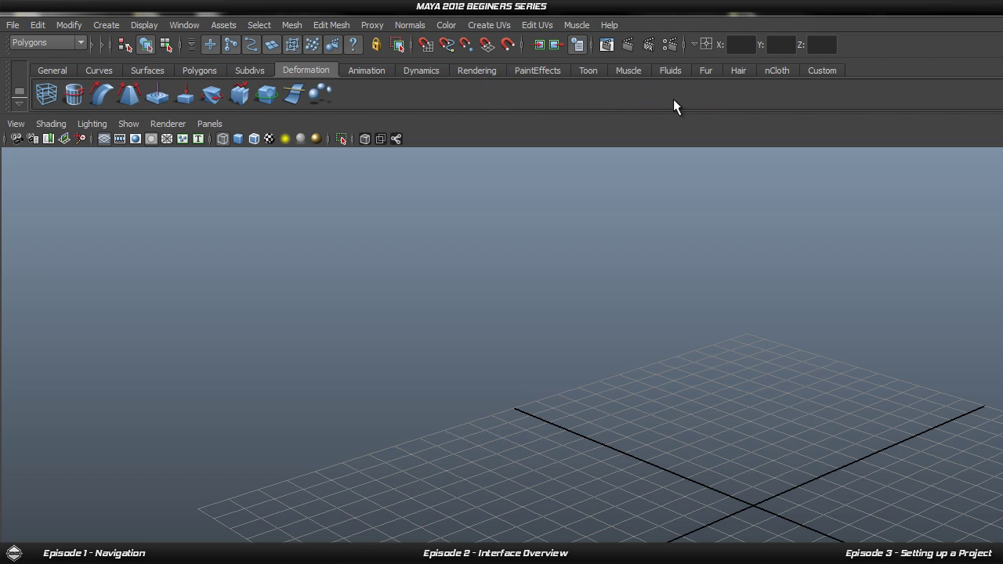
click(823, 71)
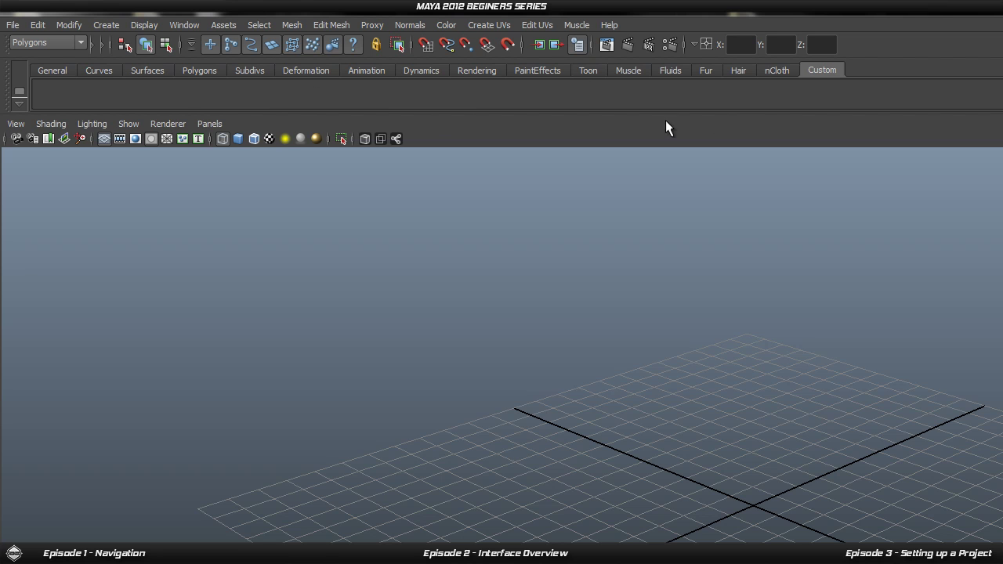
click(209, 70)
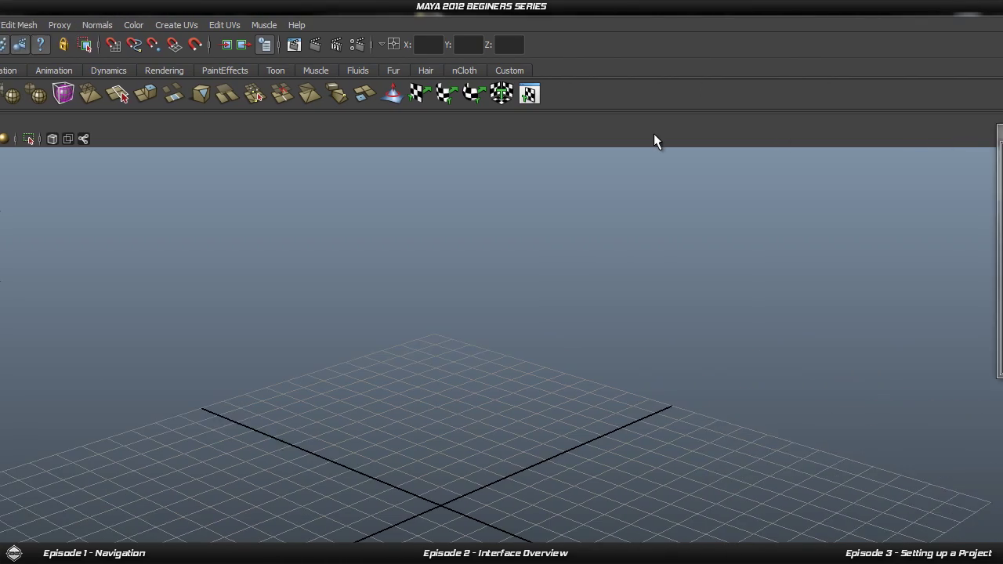
Turn on the Time Slider, play the timeline briefly and scrub back to frame 1.
click(854, 182)
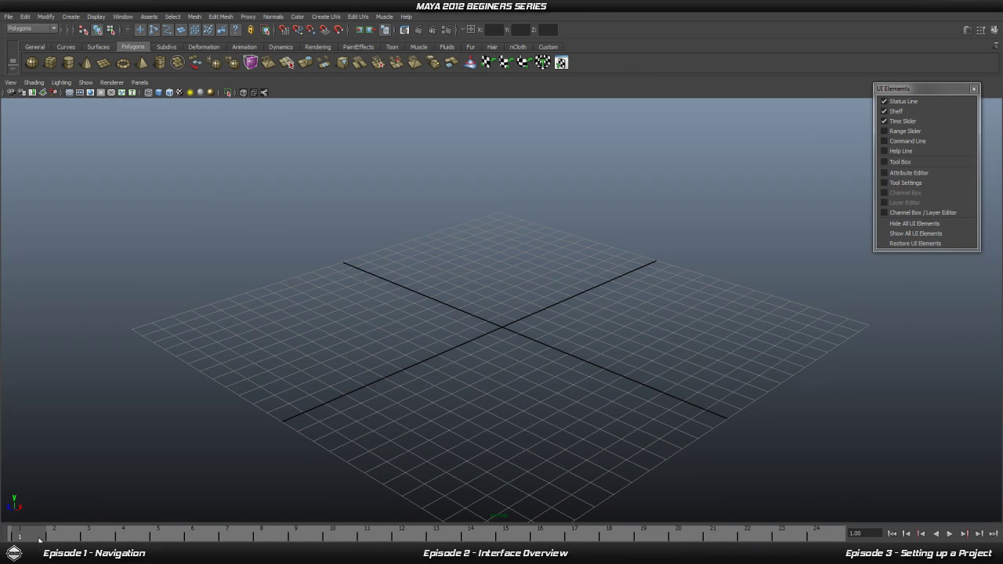
key(alt+v)
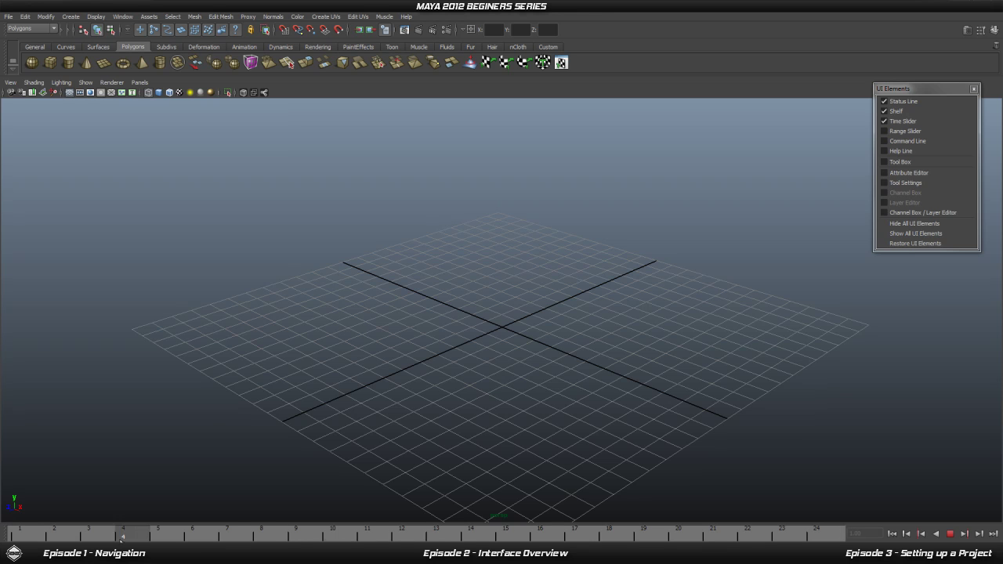
key(alt+v)
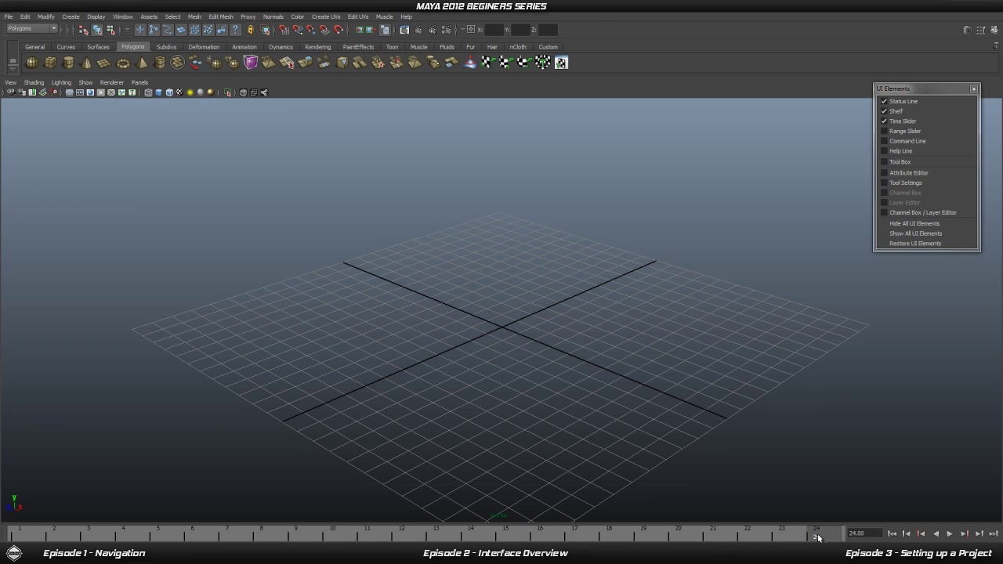
drag(819, 537, 29, 536)
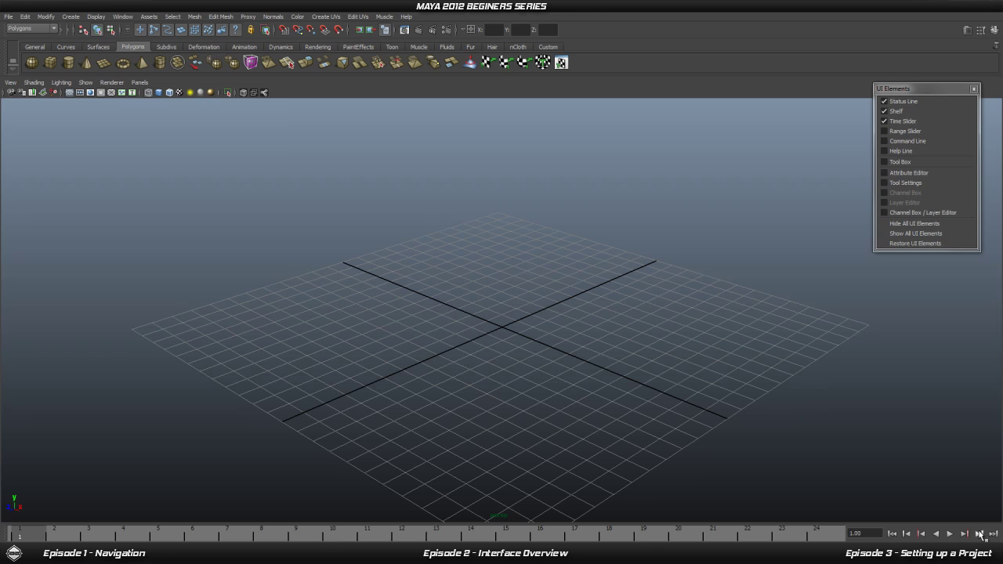
Turn on the Range Slider and adjust its handles so the playback range runs from frame 1 to 22.
click(905, 131)
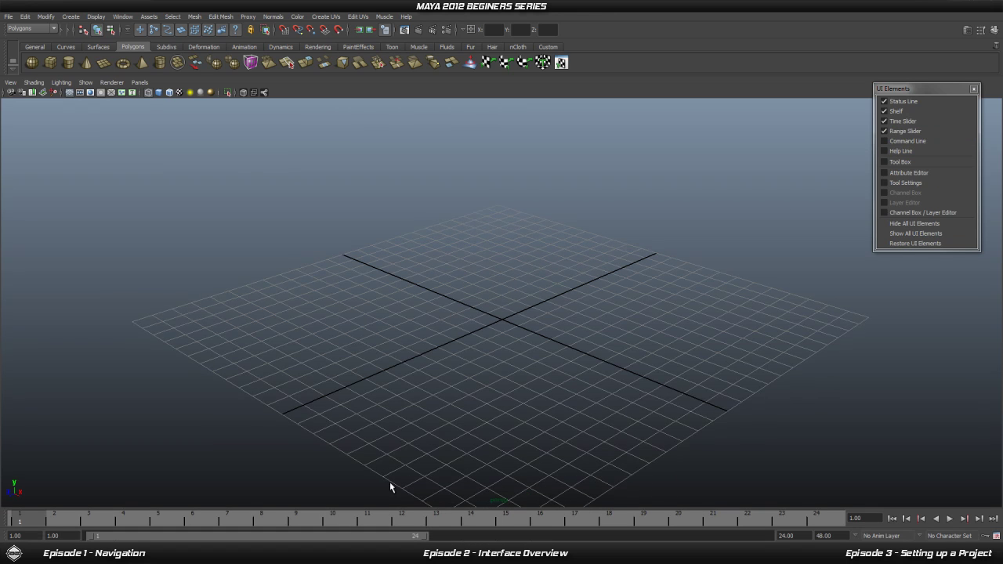
mouse_move(285, 540)
mouse_down()
mouse_move(603, 539)
mouse_move(291, 539)
mouse_up()
drag(424, 539, 60, 539)
drag(143, 537, 468, 537)
mouse_move(308, 538)
mouse_down()
mouse_move(595, 537)
mouse_move(308, 537)
mouse_up()
drag(465, 538, 397, 538)
Set the animation end time to 160 and slide the playback range along the Range Slider.
click(831, 535)
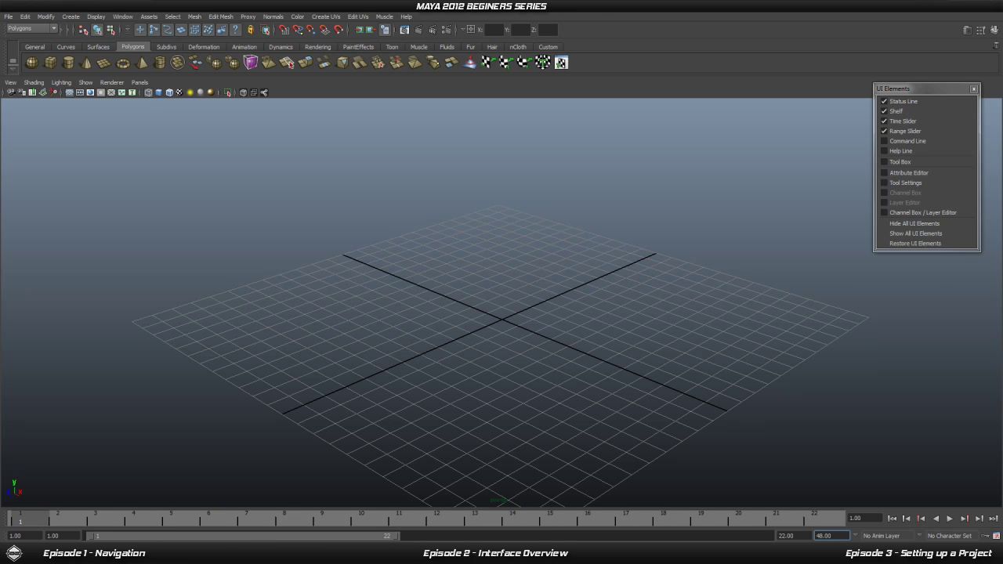
key(BackSpace)
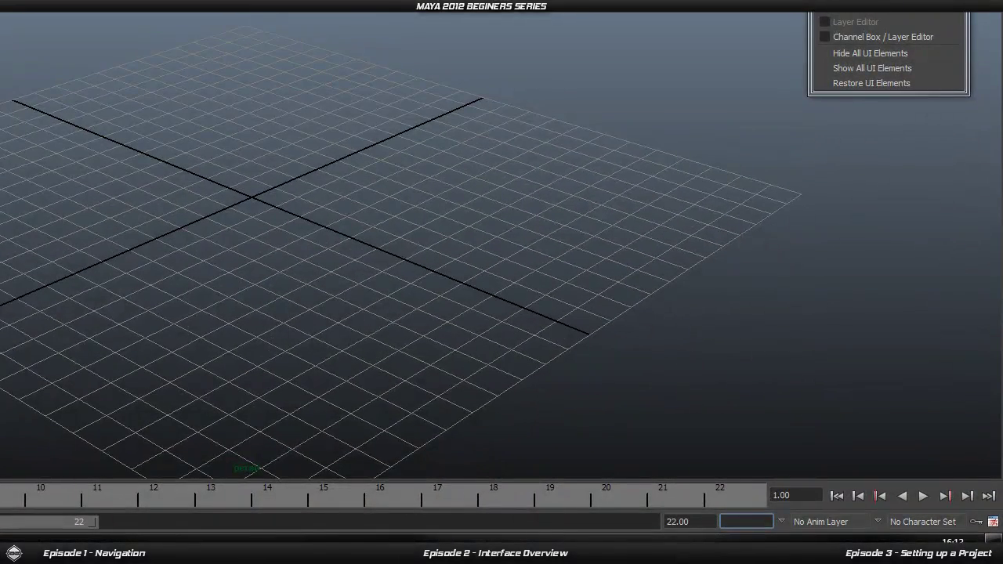
key(Return)
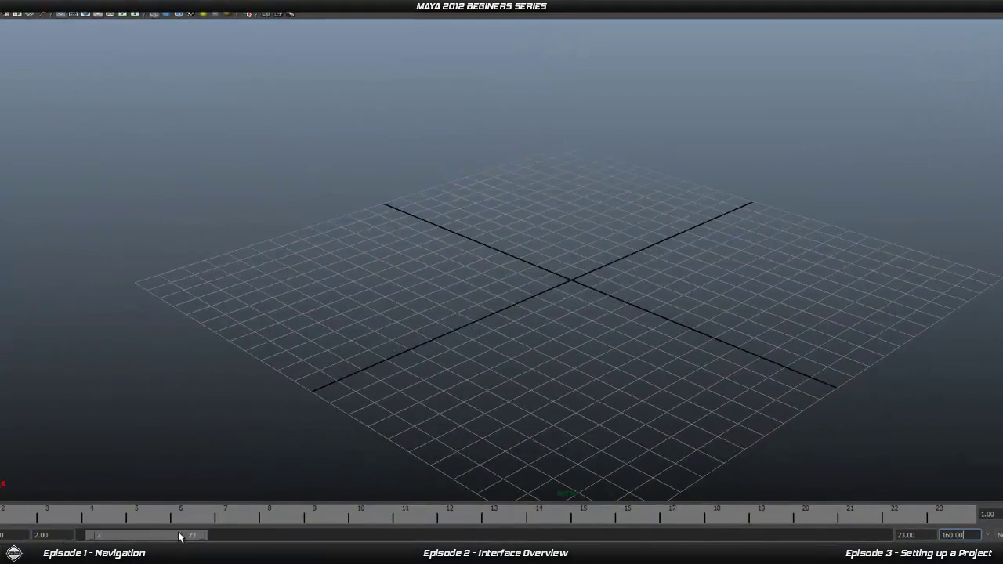
drag(174, 532, 198, 524)
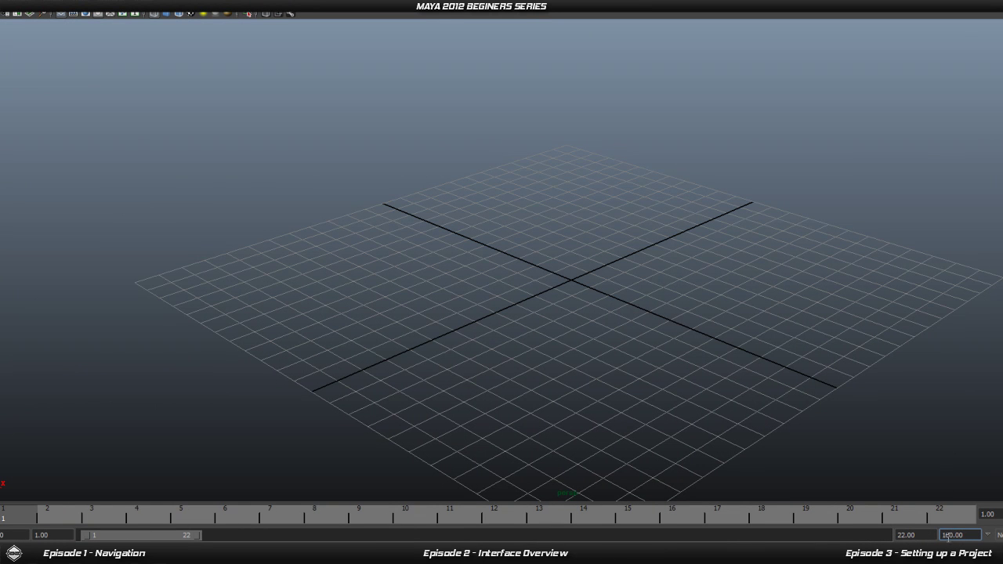
Set the animation end time to 48.
key(BackSpace)
key(BackSpace)
key(BackSpace)
key(BackSpace)
key(BackSpace)
text(48)
key(Return)
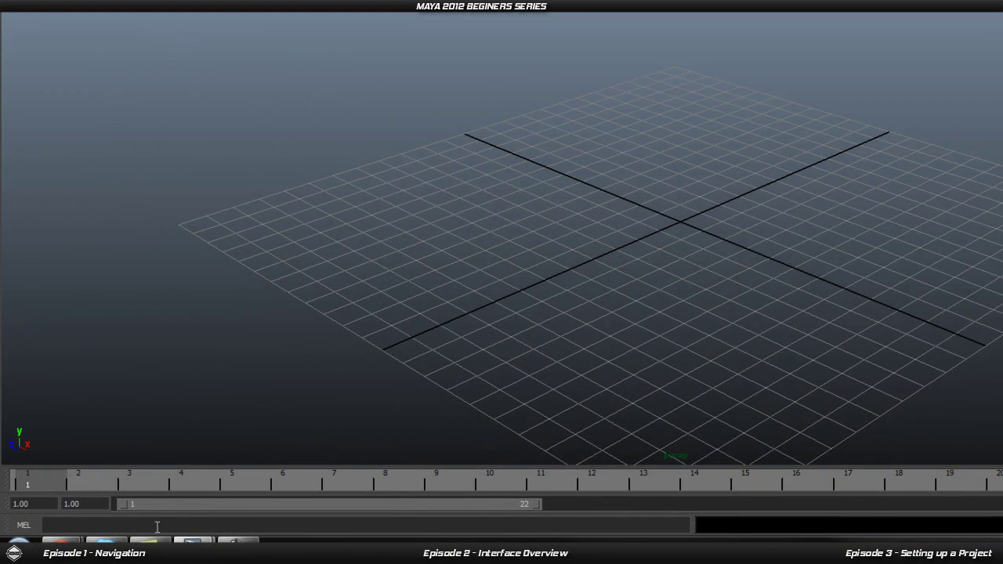
Turn on the Help Line and activate the Polygon Cone and Polygon Torus tools to demonstrate their descriptions.
click(660, 527)
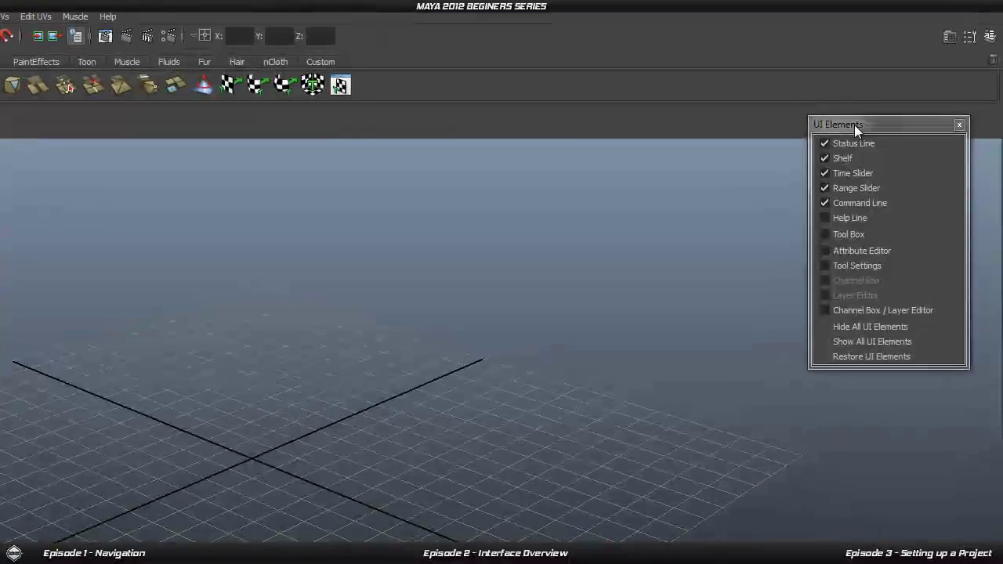
drag(854, 125, 855, 106)
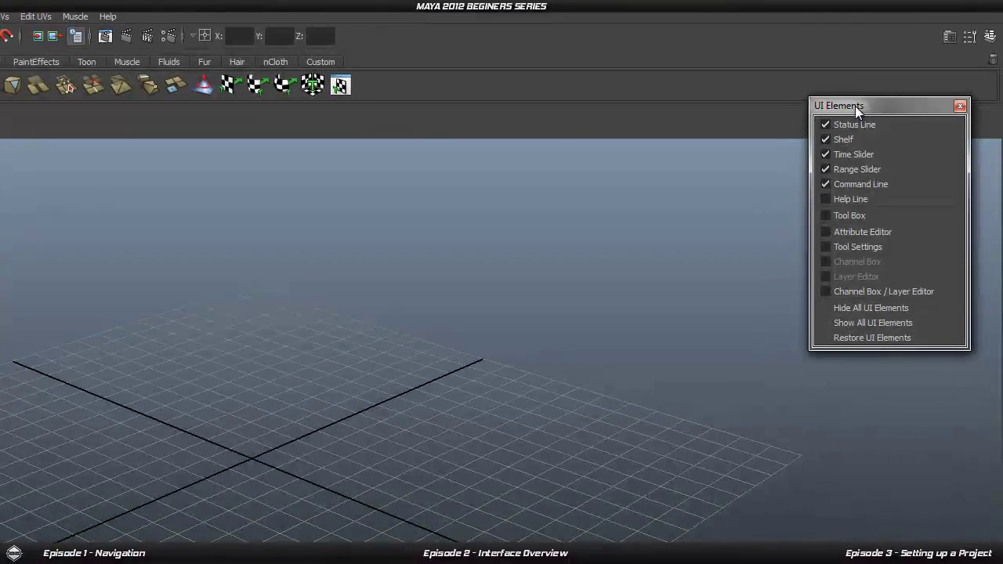
click(850, 199)
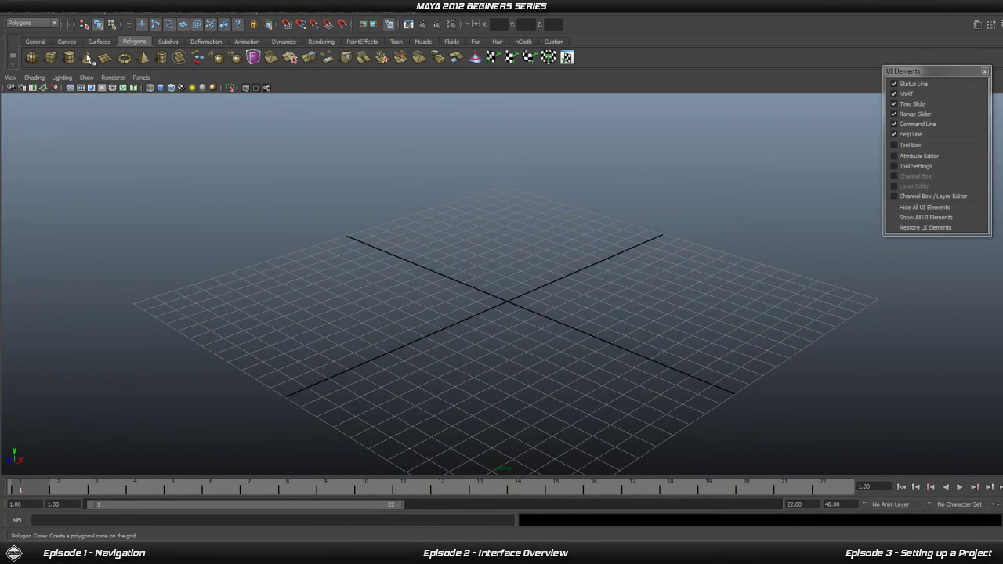
click(87, 57)
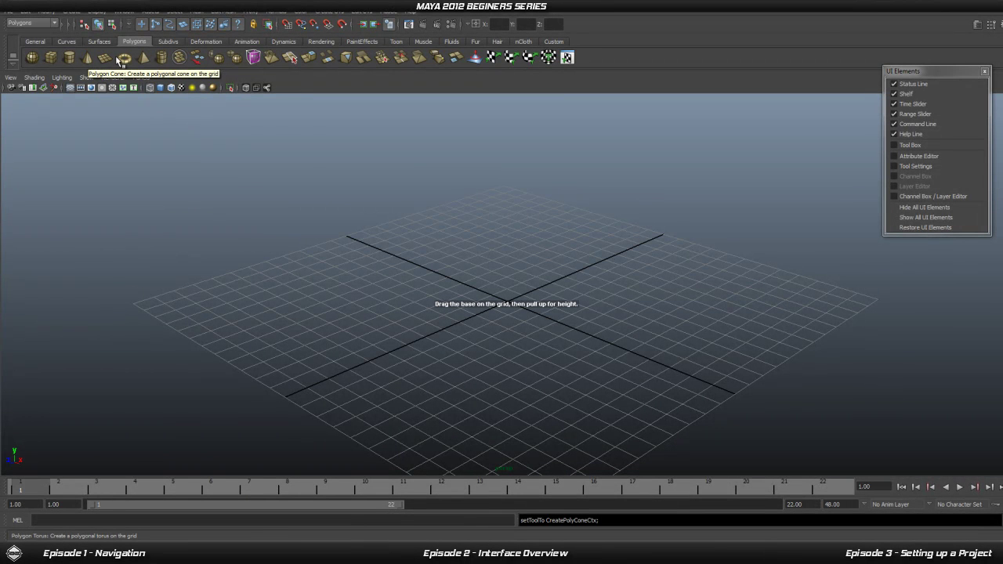
click(124, 59)
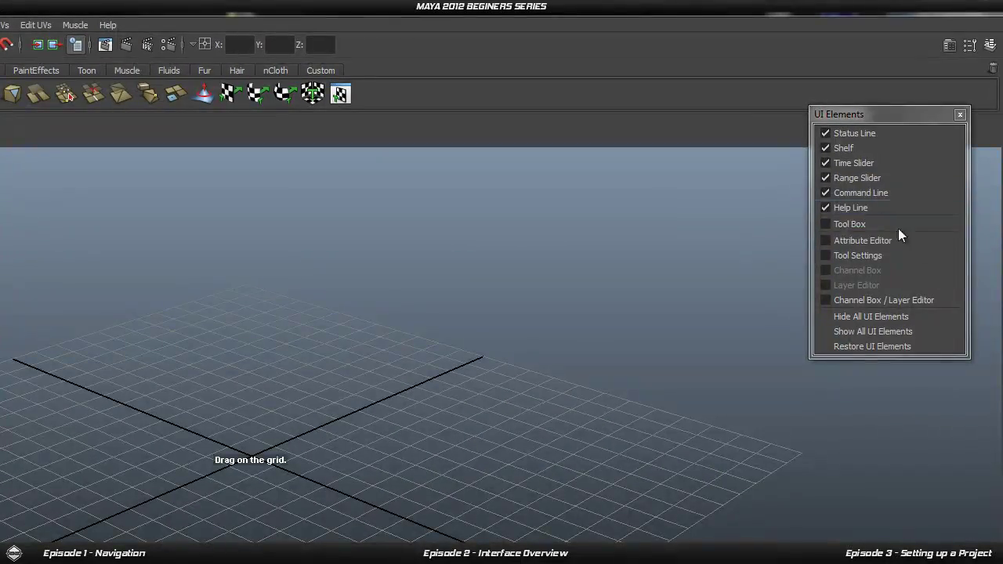
Turn on the Tool Box and activate its tools in order, from Select, Lasso and Paint Selection through Move, Rotate and Scale to the Universal Manipulator.
click(887, 225)
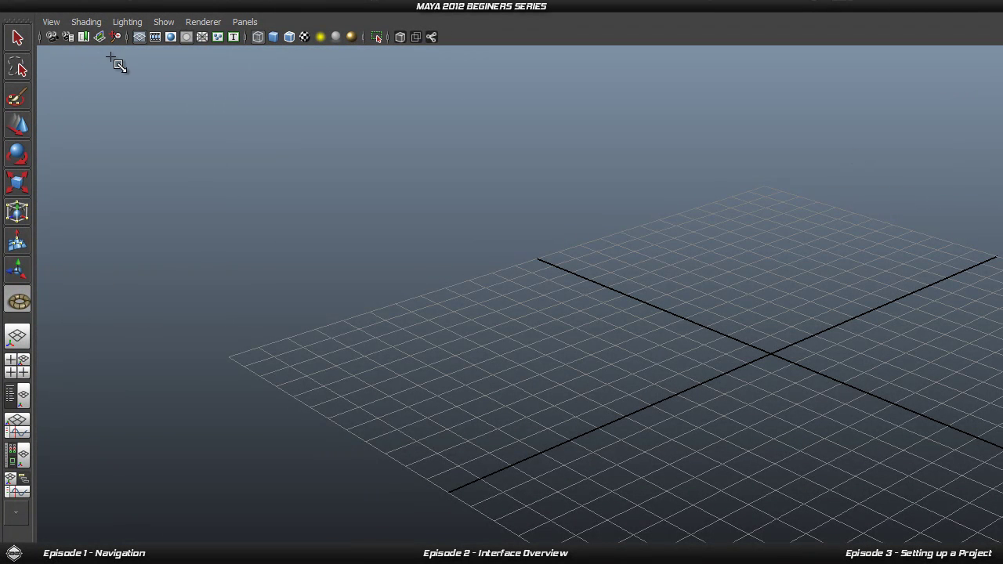
click(21, 39)
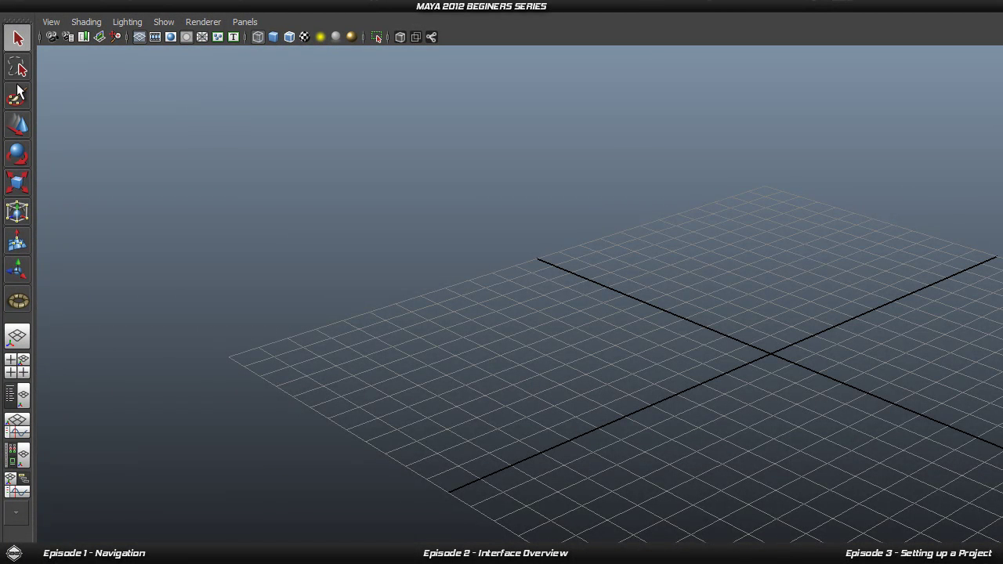
click(20, 70)
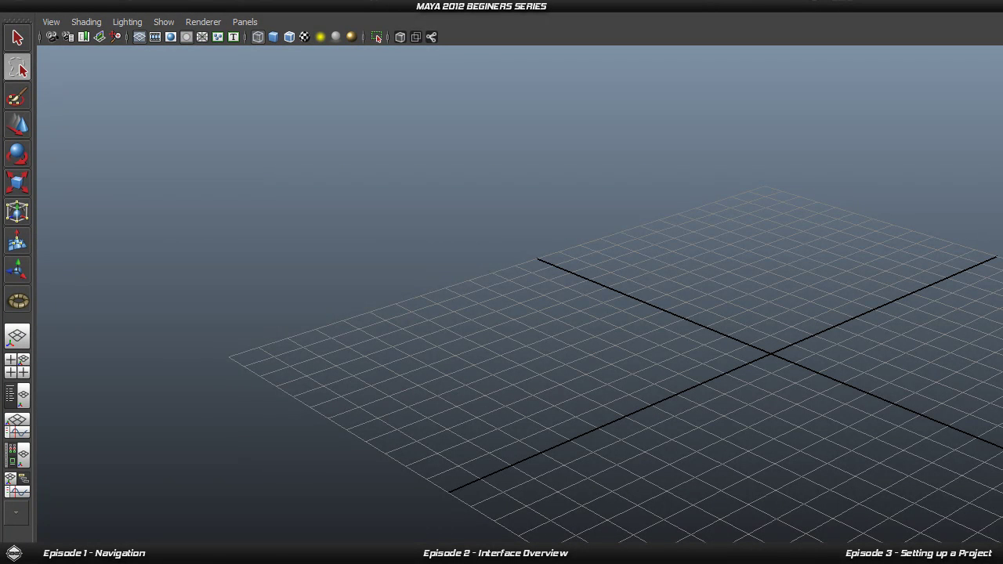
click(19, 98)
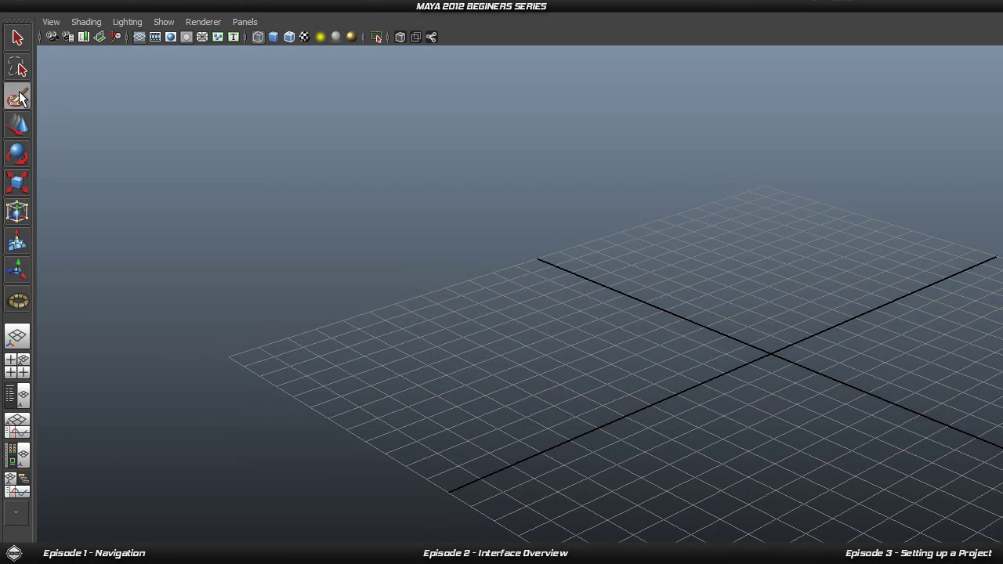
click(20, 126)
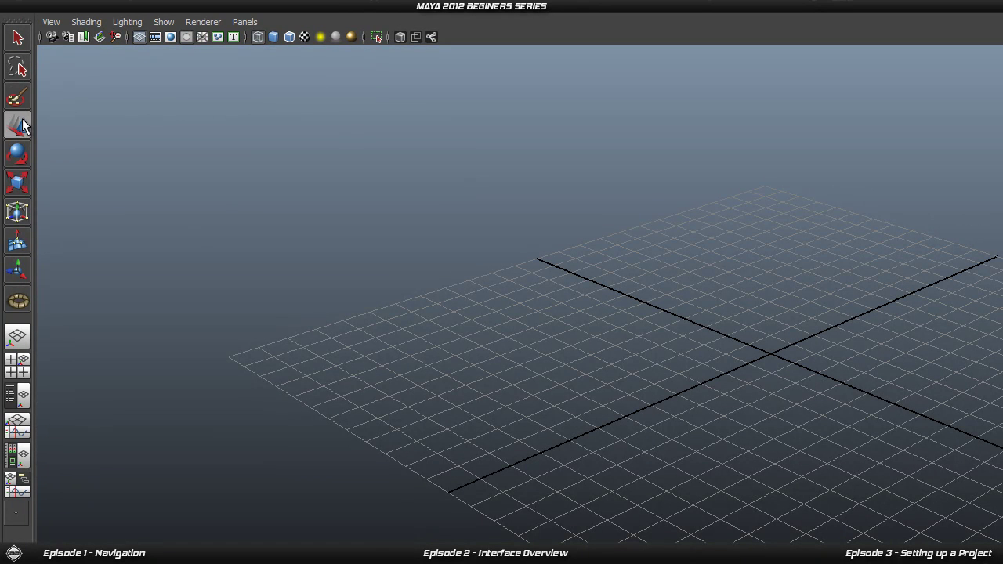
click(20, 159)
click(22, 186)
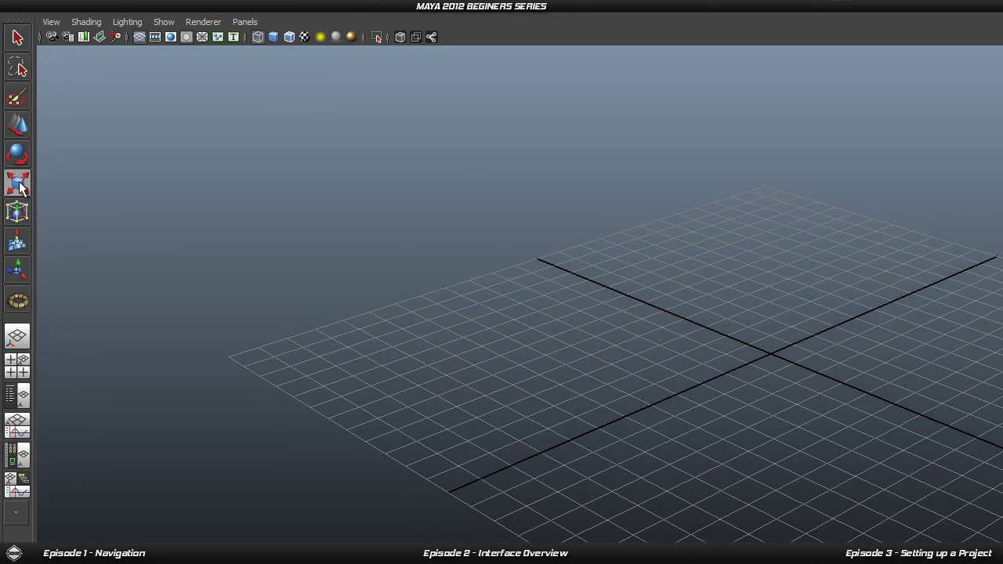
click(22, 215)
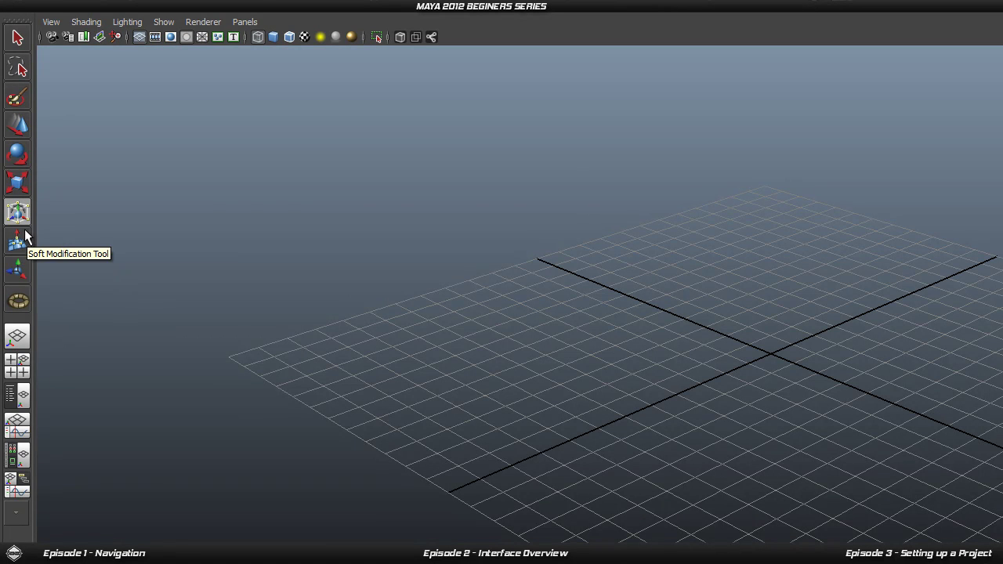
Preview the four-view and Persp/Outliner layouts, ending on the single perspective view.
click(17, 365)
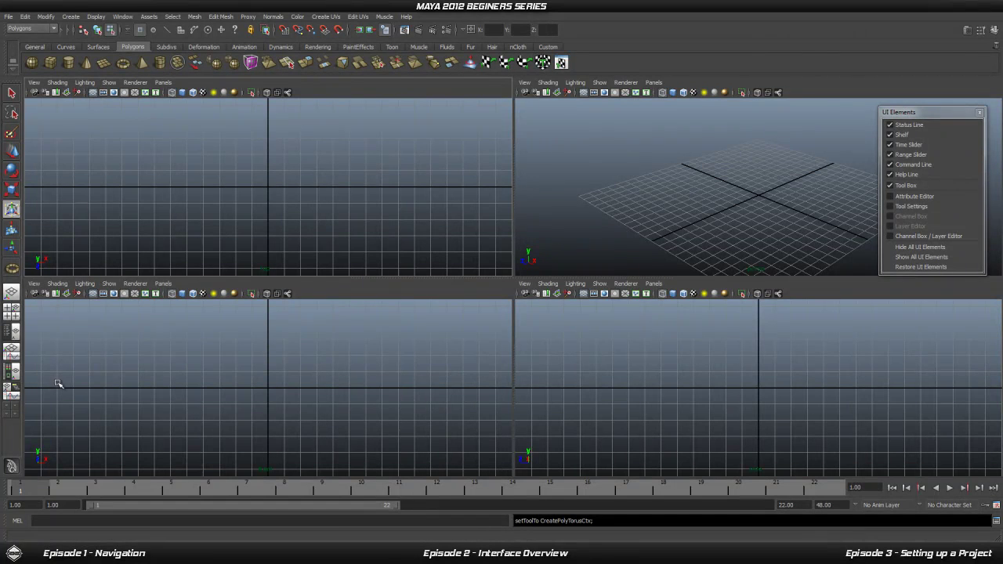
click(8, 337)
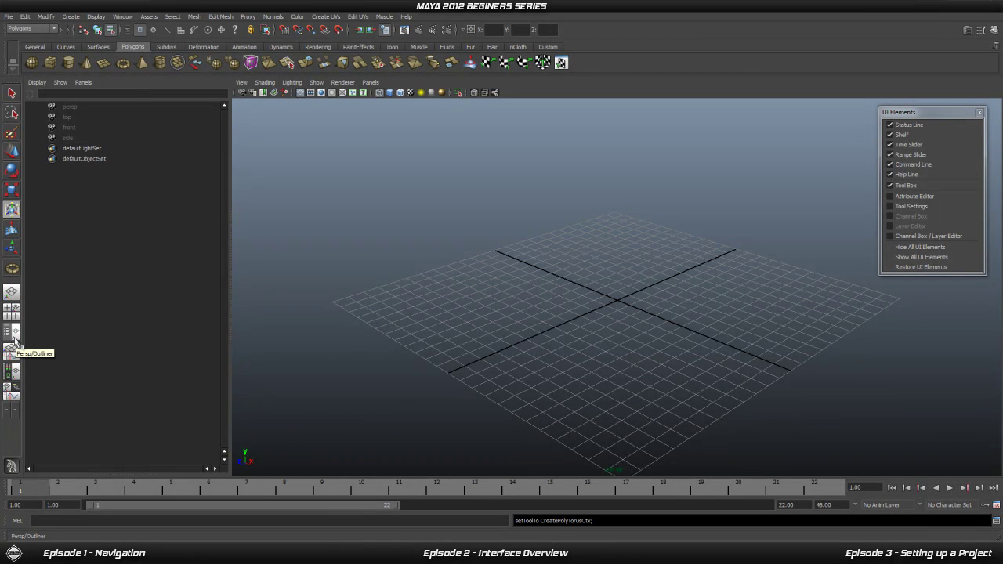
click(12, 293)
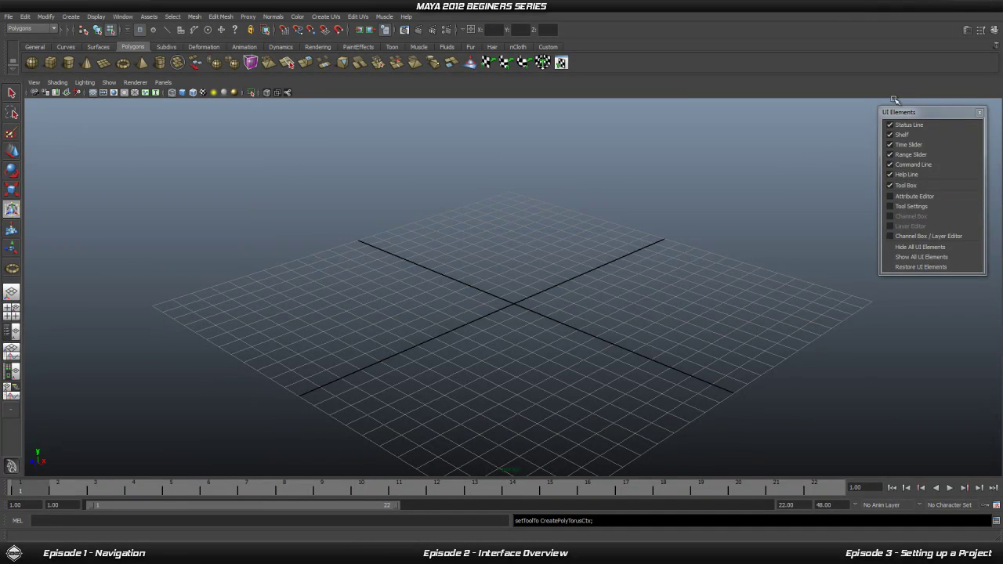
Turn on the Attribute Editor and reposition the floating UI Elements window so it stays clear of it.
drag(904, 112, 674, 128)
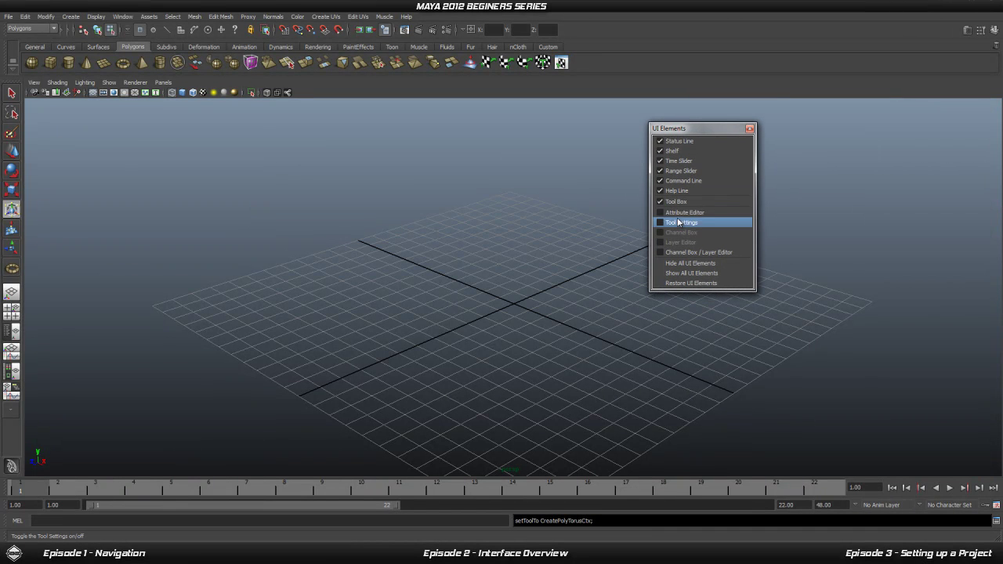
click(679, 213)
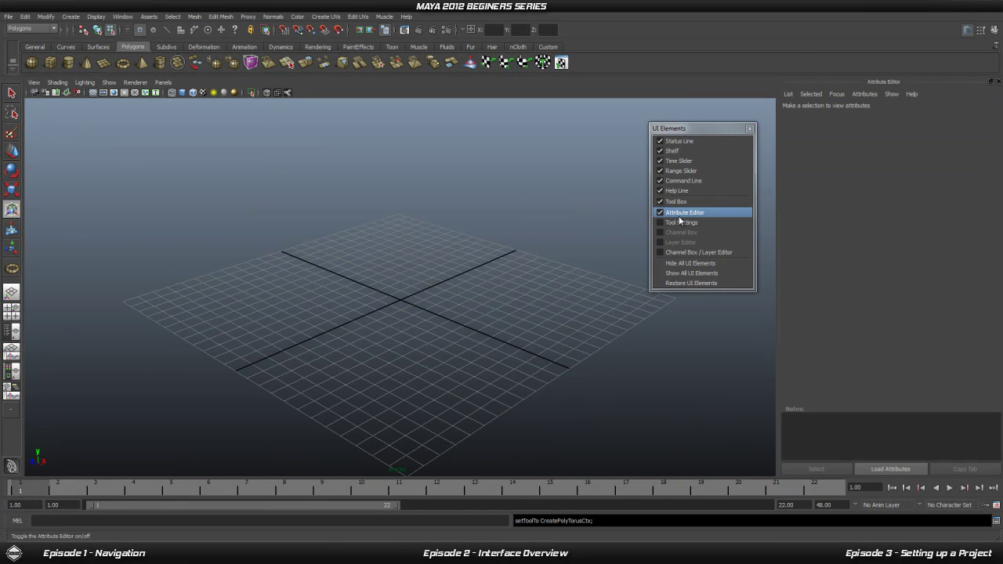
drag(711, 126, 707, 108)
Create a polygon sphere with a radius of about 3.46 near the grid centre, display it shaded and reselect it as an object.
click(32, 63)
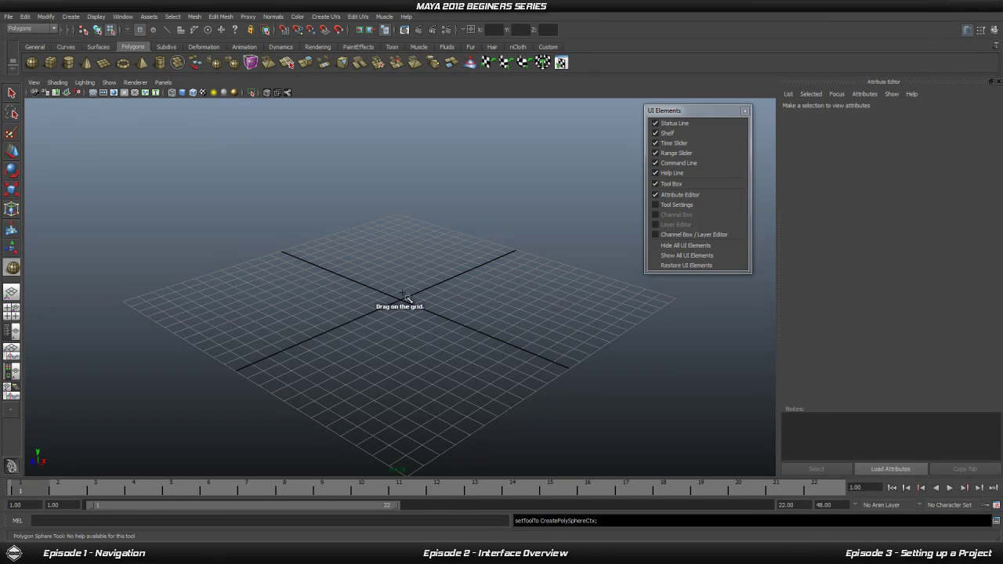
drag(400, 300, 372, 371)
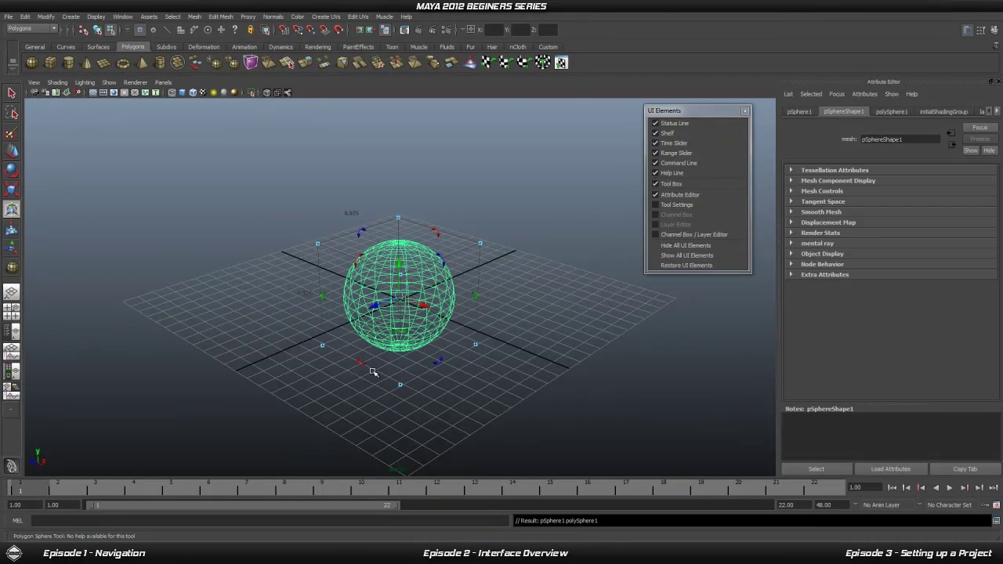
key(5)
key(q)
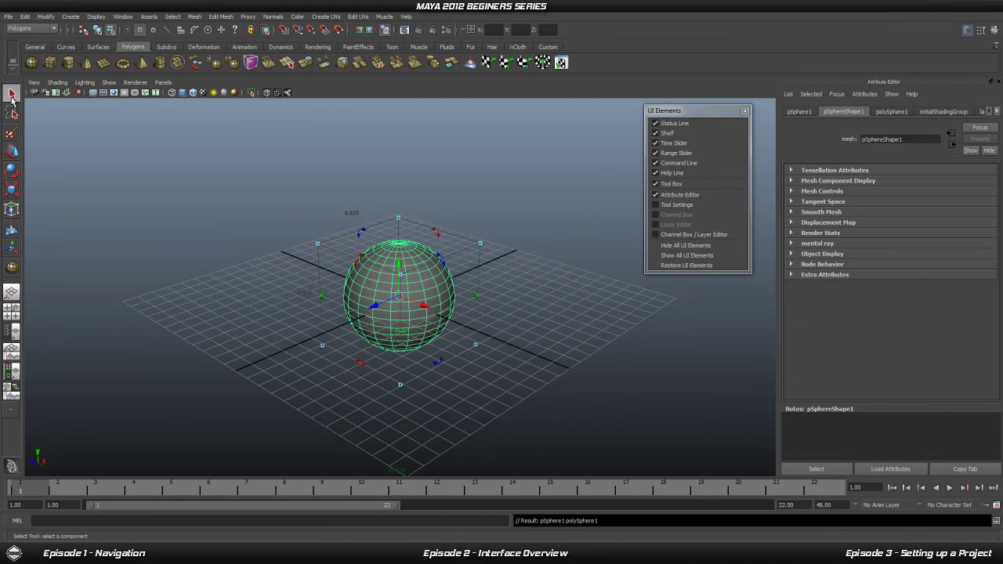
click(462, 342)
right_drag(420, 287, 374, 293)
click(423, 275)
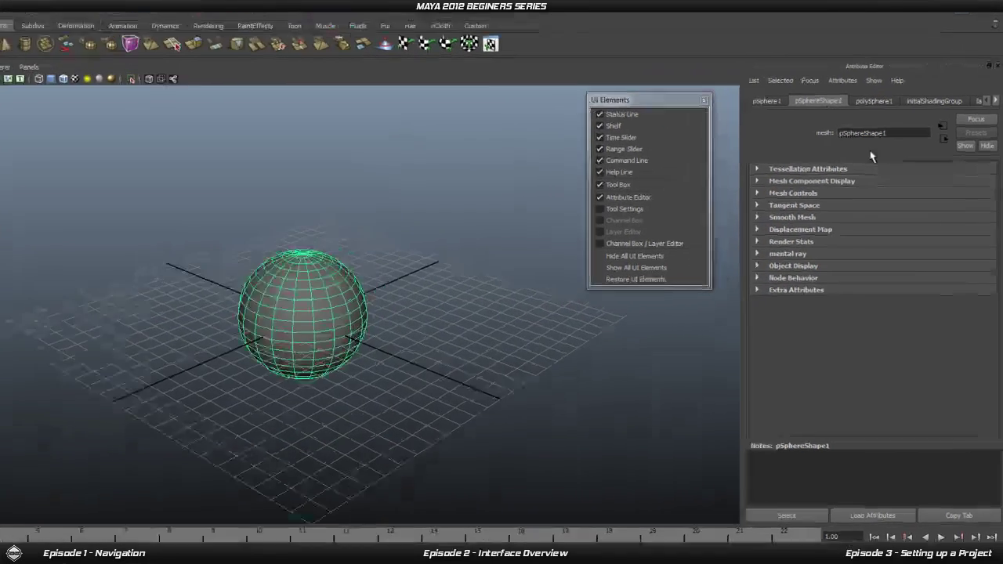
Switch to the Channel Box and set the sphere's height subdivisions to 31, axis subdivisions to 40 and radius to about 6.96.
key(ctrl+a)
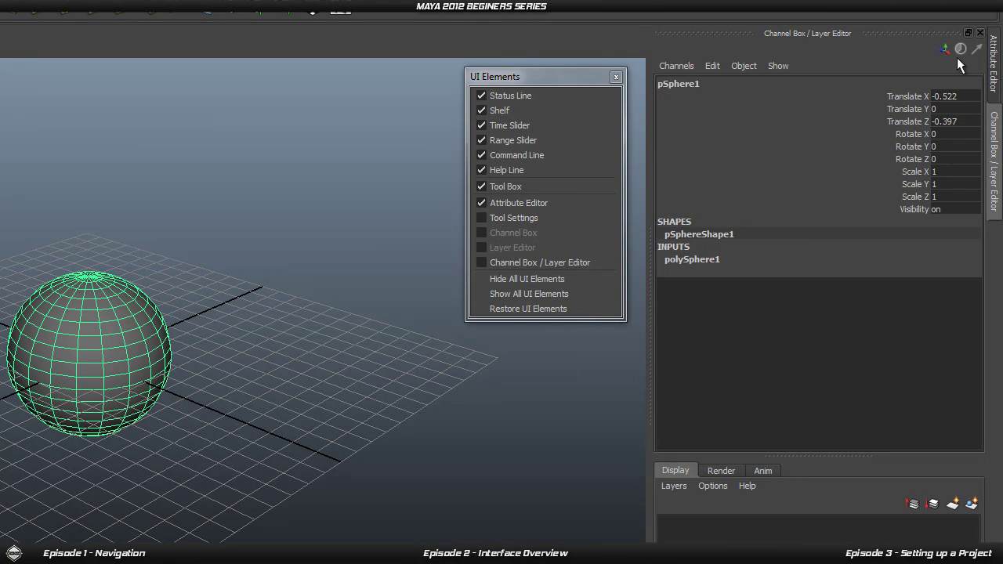
click(690, 259)
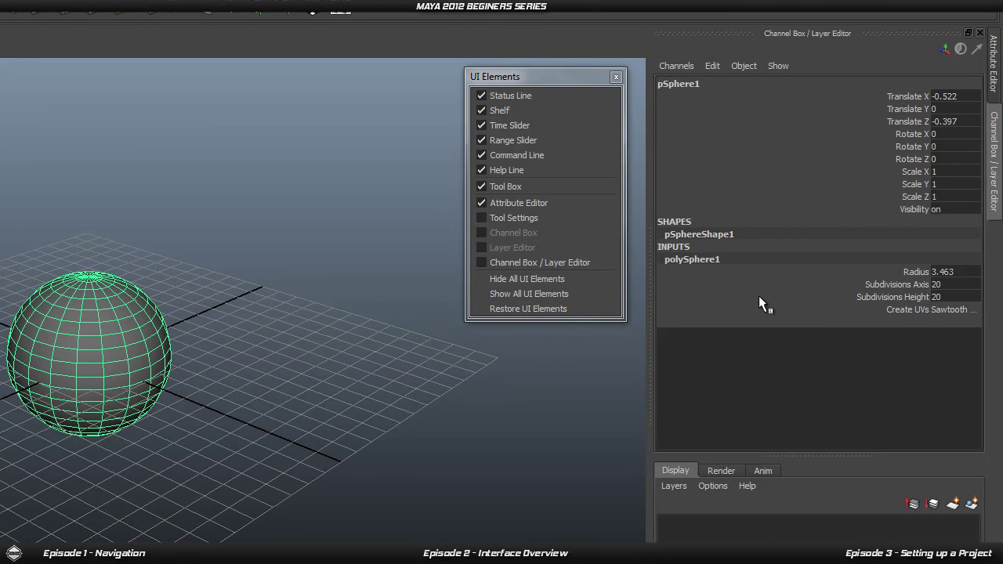
click(888, 297)
middle_drag(420, 386, 501, 394)
click(895, 283)
middle_drag(374, 346, 535, 358)
click(901, 271)
middle_drag(419, 345, 424, 378)
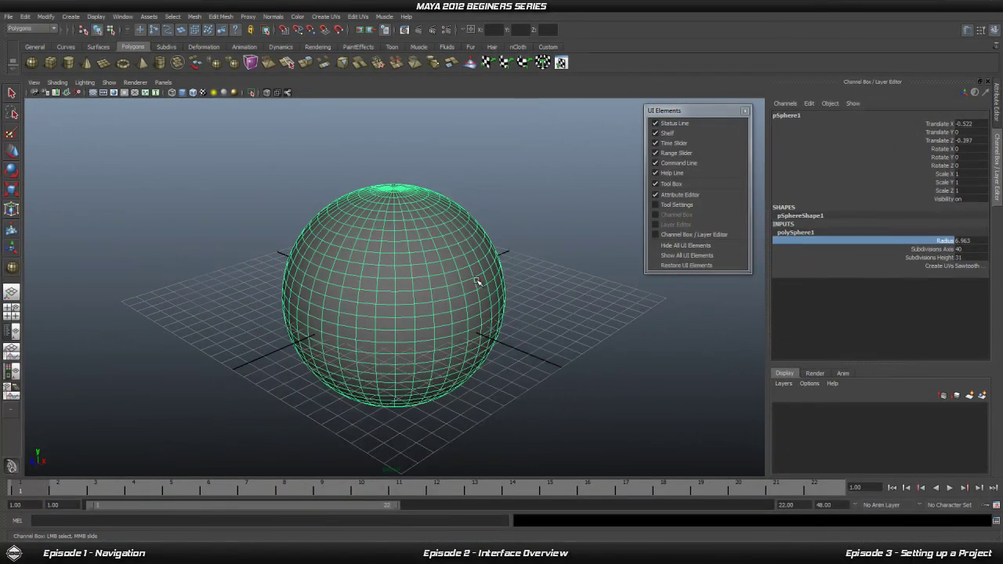
Move the sphere up along the Y axis to a Translate Y of about 4.39.
right_drag(458, 257, 465, 253)
key(w)
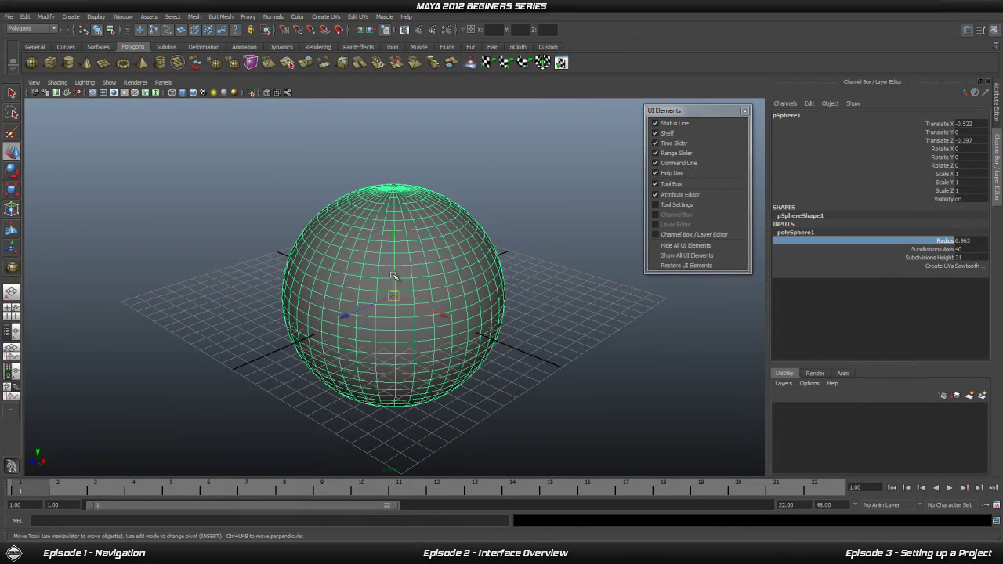
drag(398, 243, 383, 163)
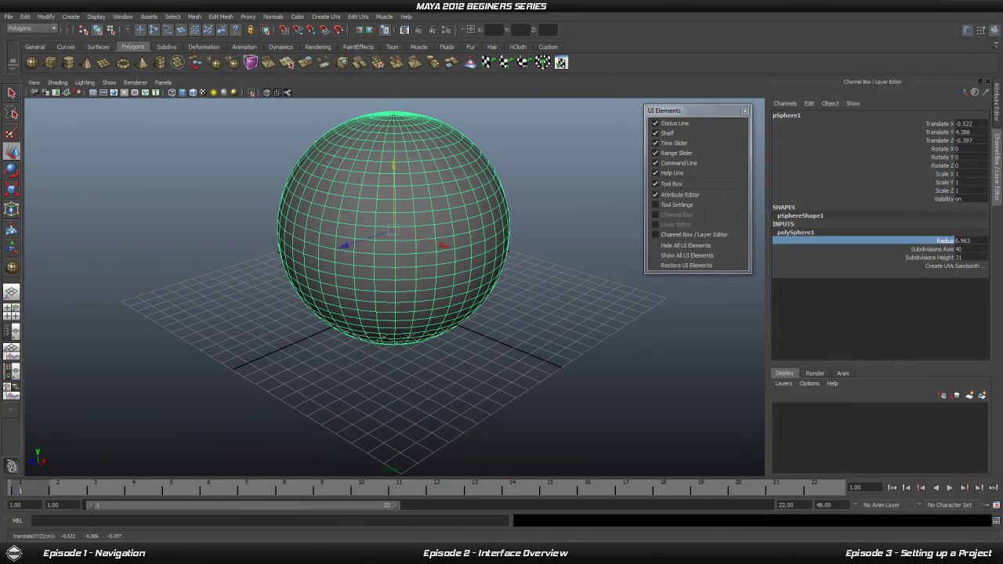
Turn on the Tool Settings and show the options of the Select, Lasso and Paint Selection tools.
click(708, 207)
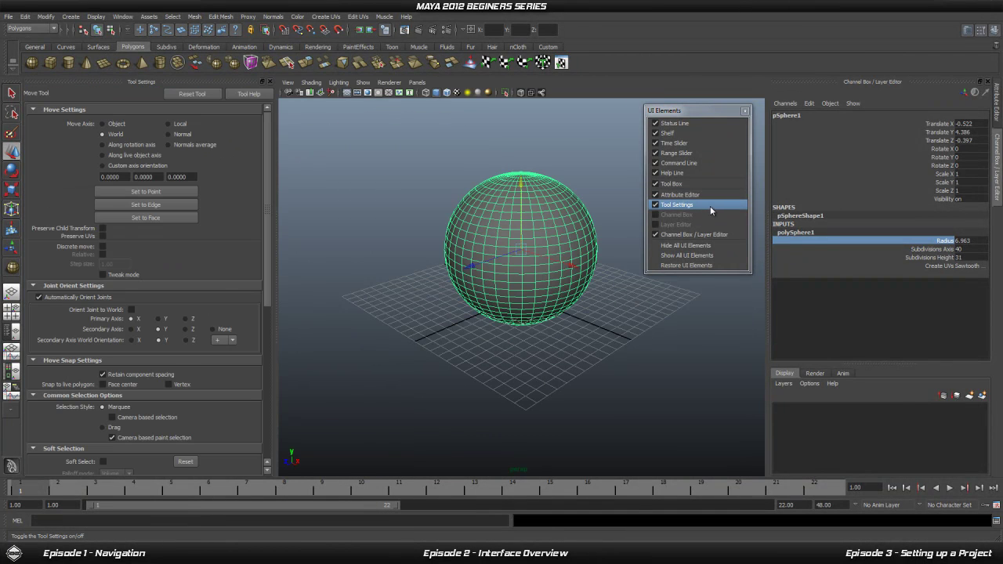
click(702, 207)
double_click(12, 94)
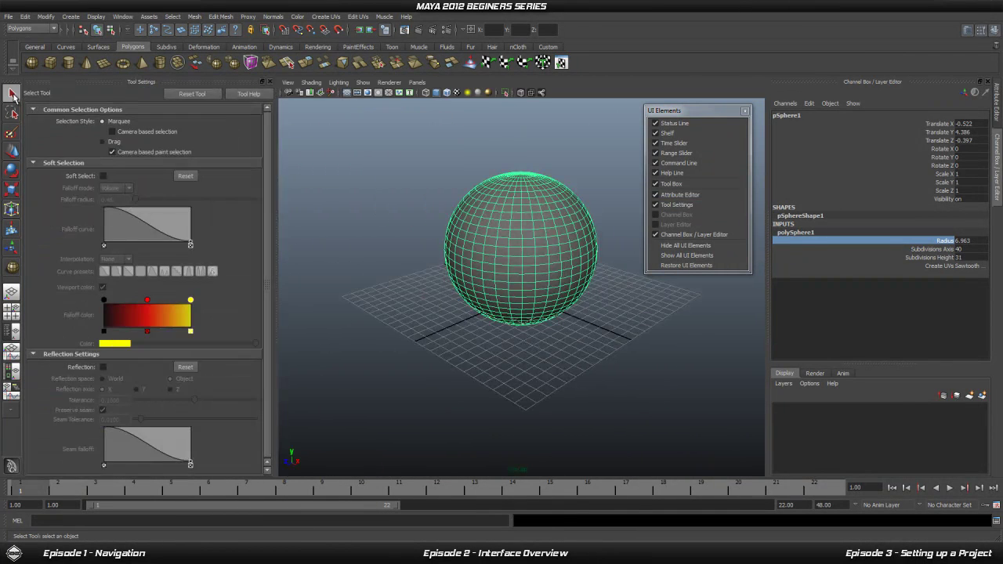
click(11, 113)
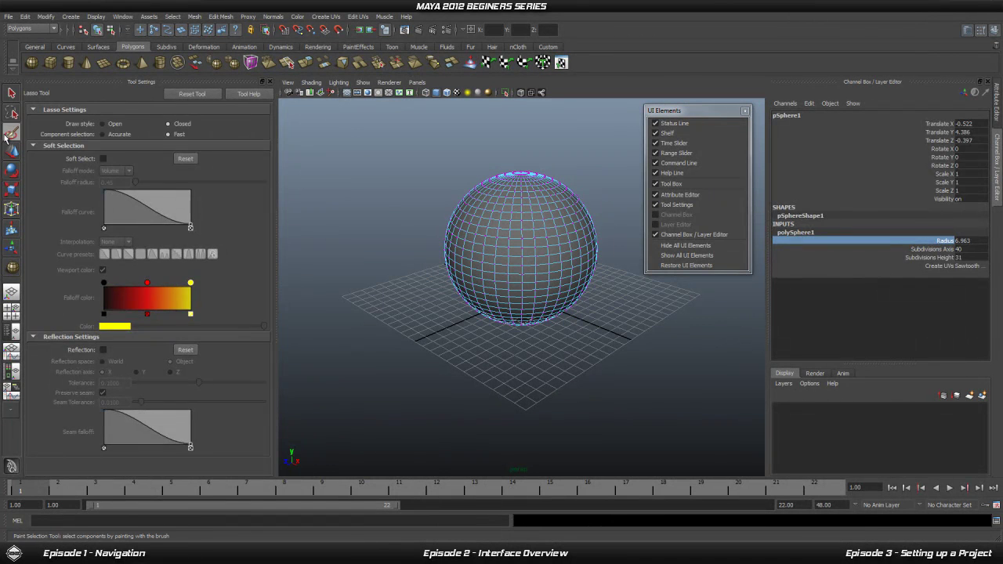
click(9, 134)
Compare the settings of the Select, Paint Selection and Rotate tools, finishing with the Select Tool active.
click(12, 94)
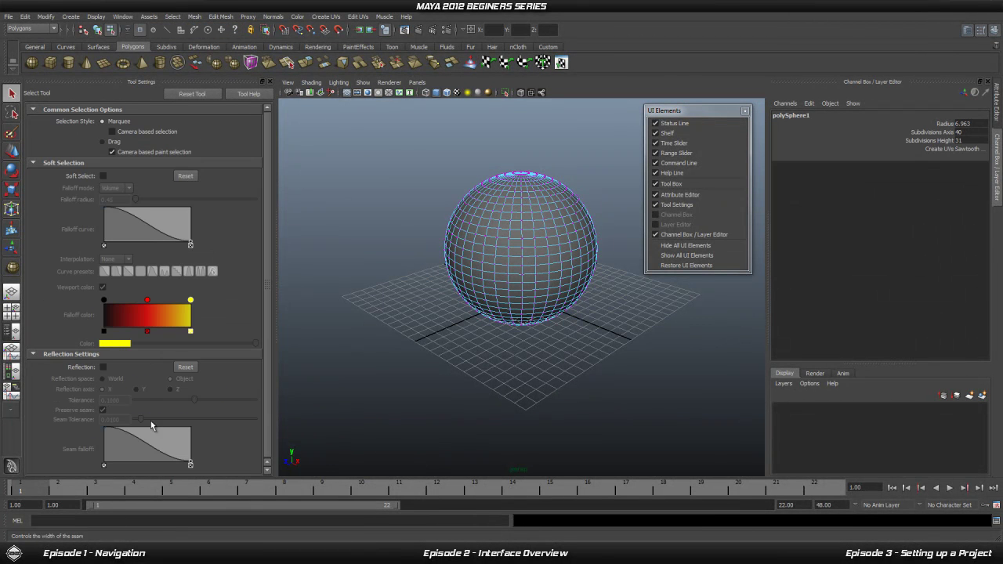
click(10, 133)
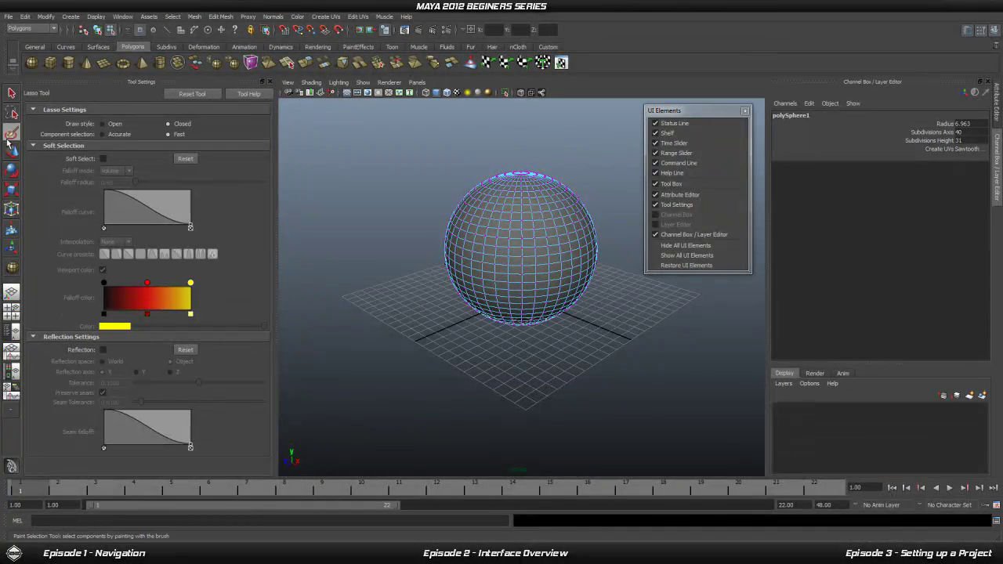
click(11, 168)
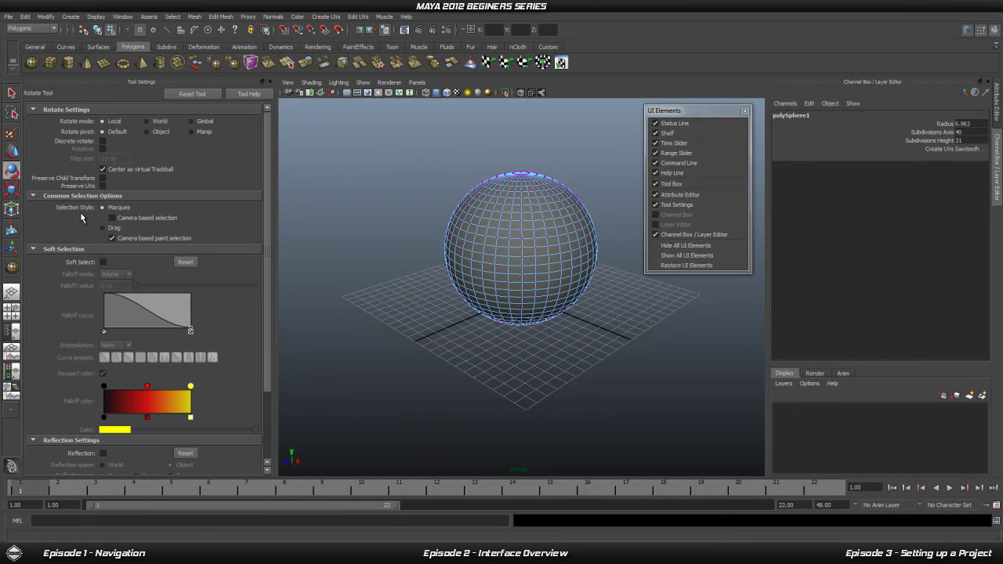
drag(265, 202, 260, 151)
click(12, 93)
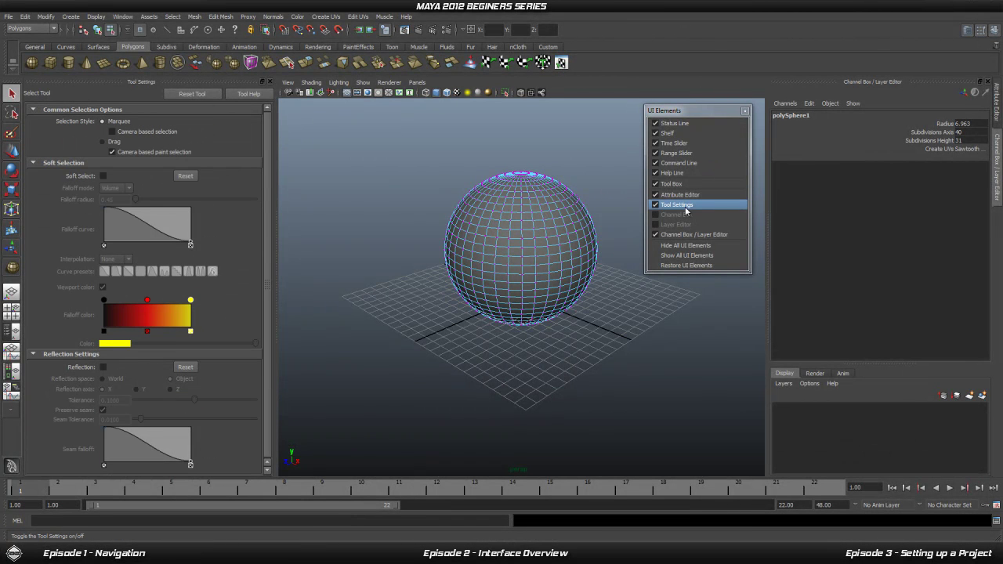
Turn off the Tool Settings and reposition the floating UI Elements window.
click(677, 204)
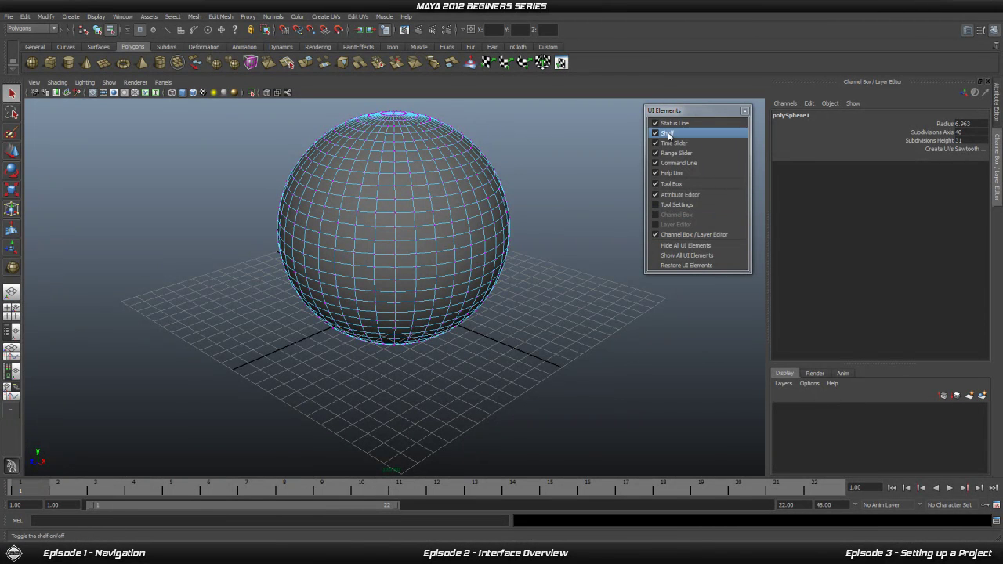
drag(672, 110, 665, 135)
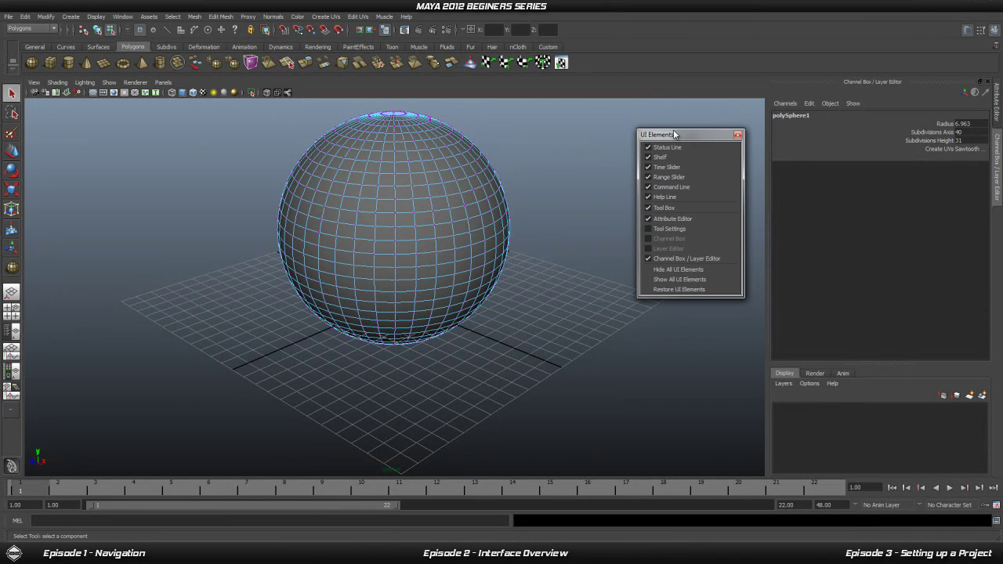
Close the floating UI Elements window and turn on the Poly Count heads-up display.
click(737, 135)
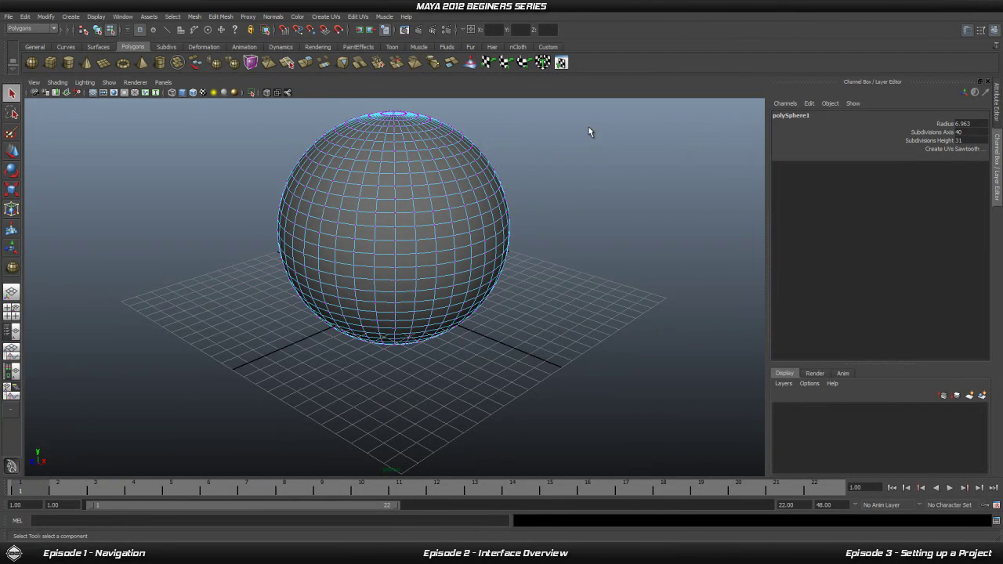
alt+middle_drag(325, 208, 311, 233)
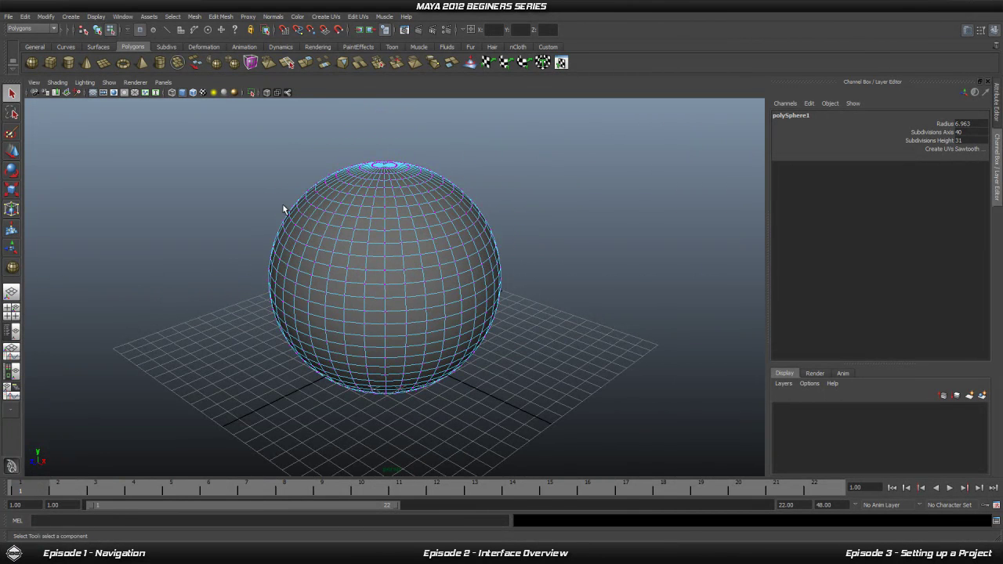
click(70, 16)
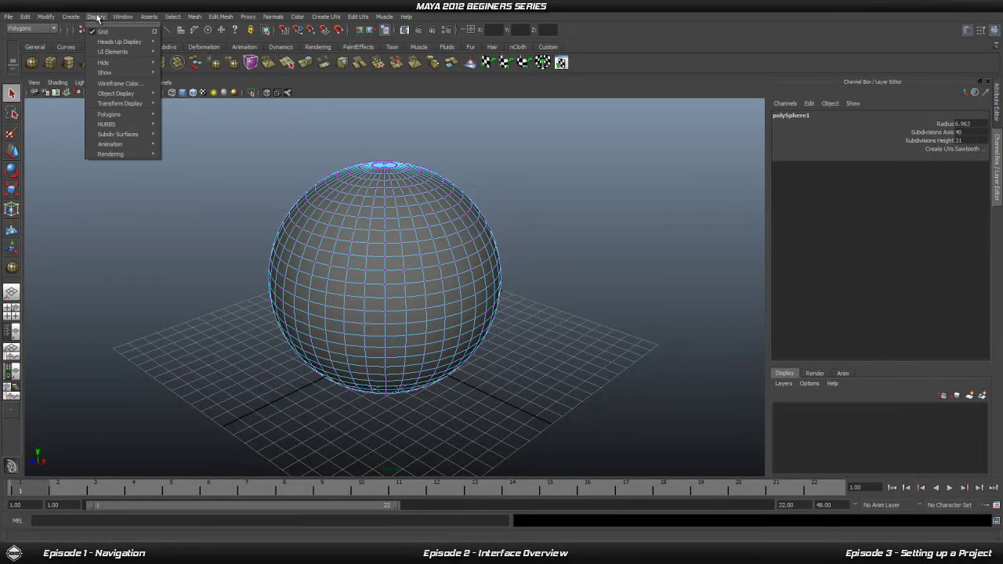
mouse_move(100, 42)
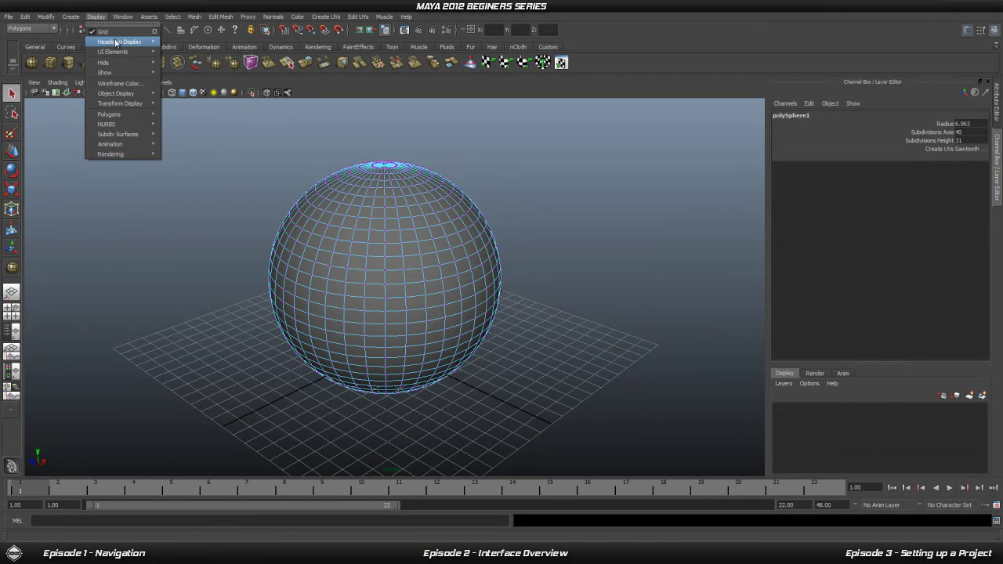
click(206, 63)
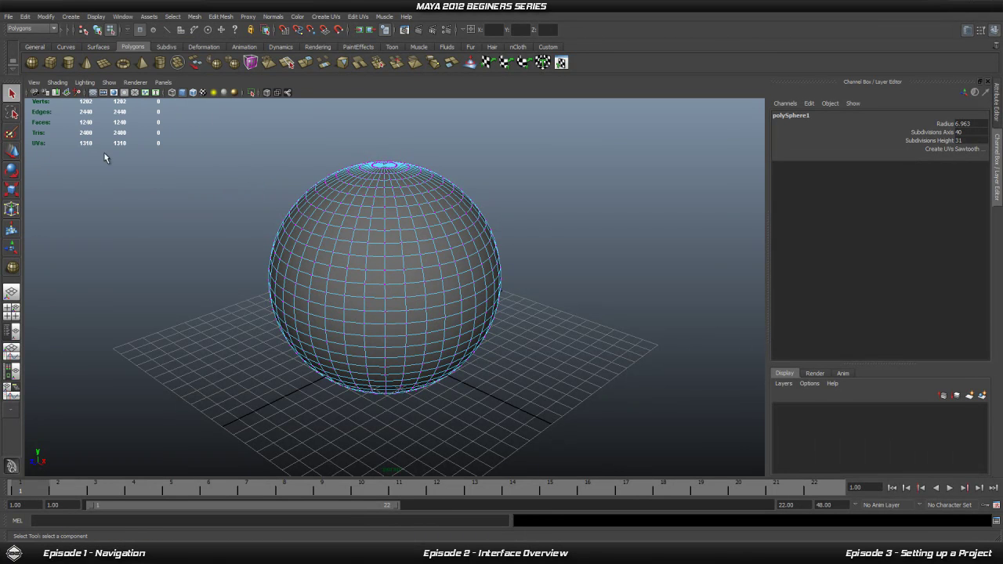
Switch the sphere to edge component mode and examine the Verts, Edges, Faces, Tris and UVs counts in the viewport.
alt+drag(298, 165, 353, 246)
right_drag(403, 271, 455, 258)
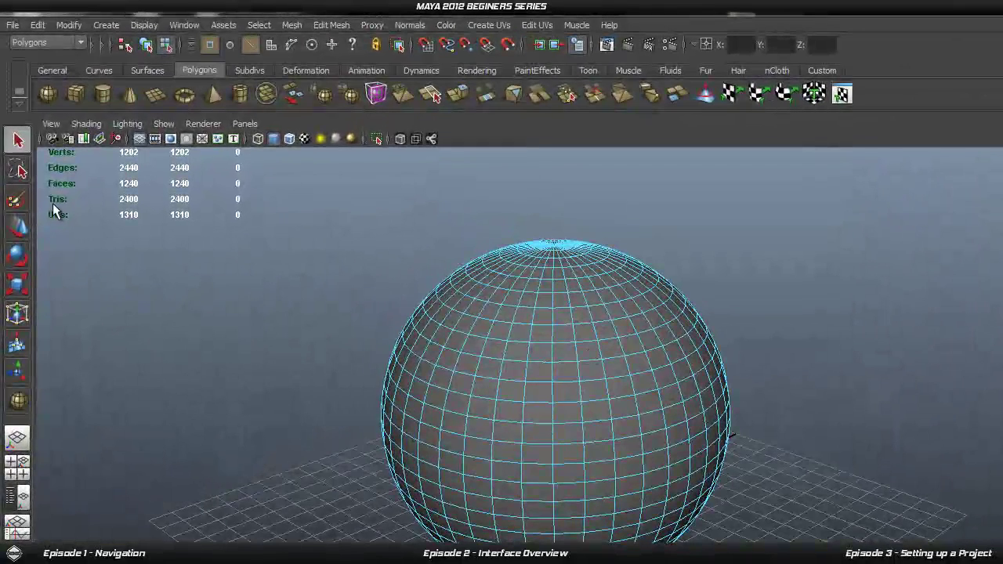
alt+right_drag(228, 288, 392, 376)
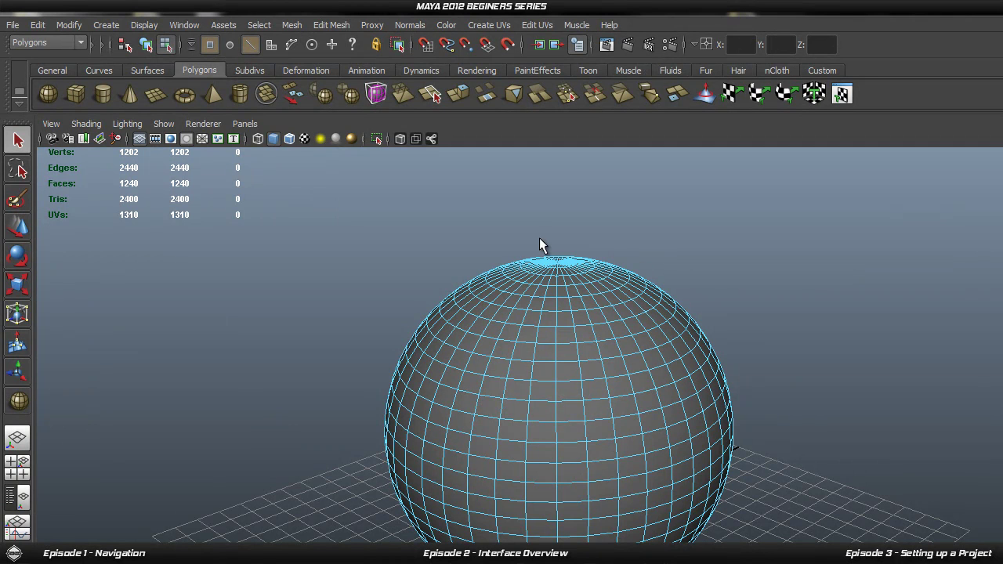
alt+middle_drag(606, 412, 689, 459)
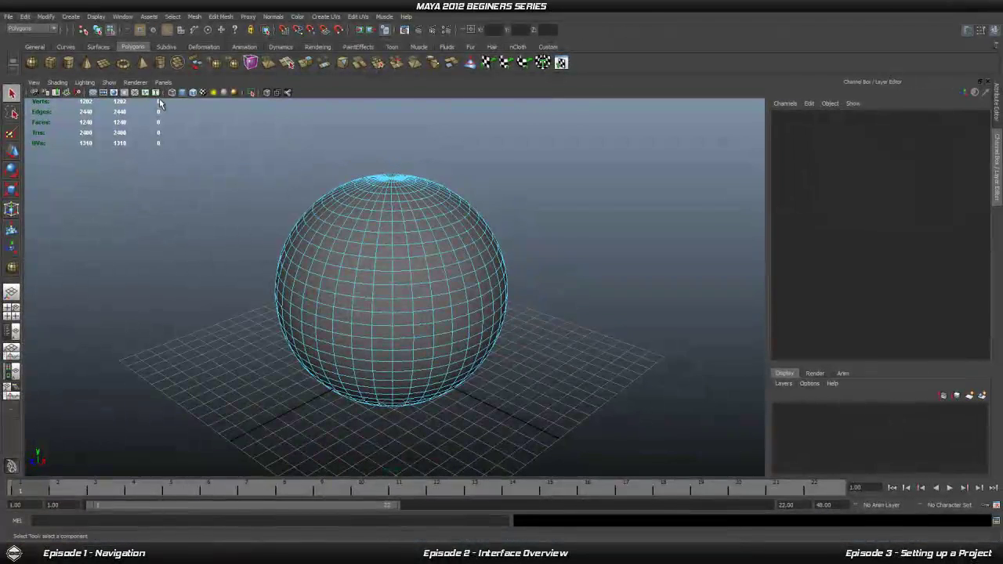
Detach the UI Elements list as a floating window and place it beside the sphere in the viewport.
click(94, 17)
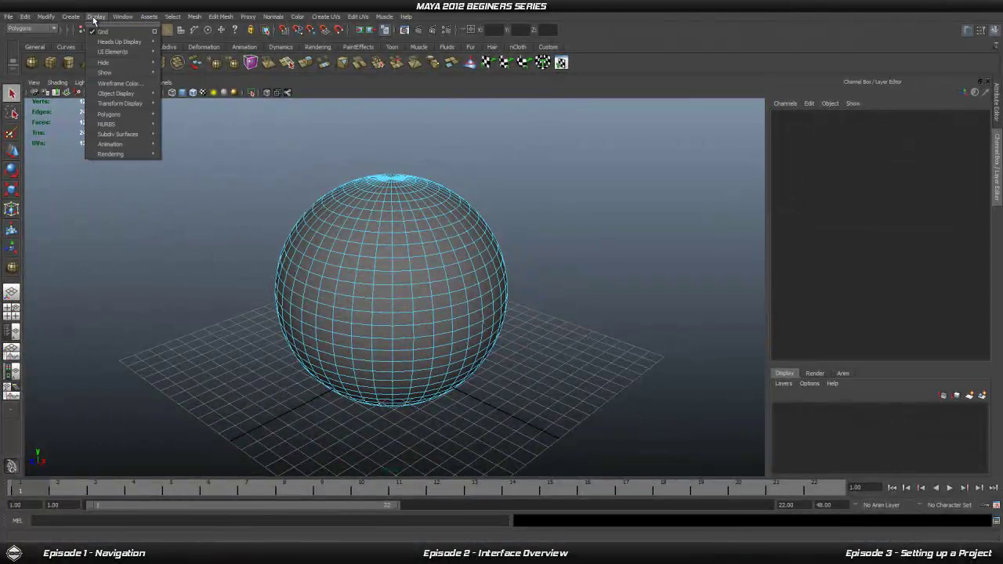
mouse_move(112, 52)
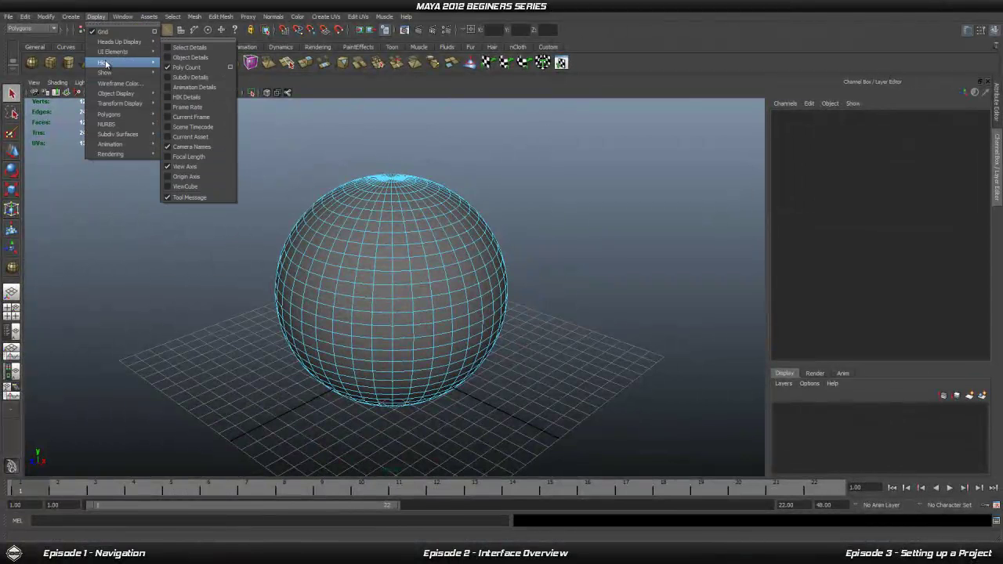
click(196, 42)
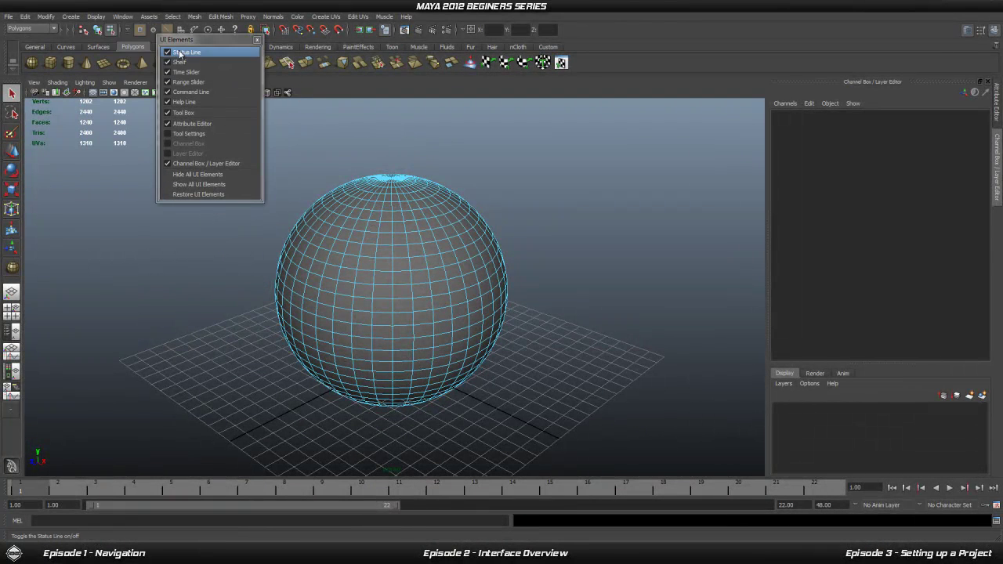
drag(176, 39, 669, 121)
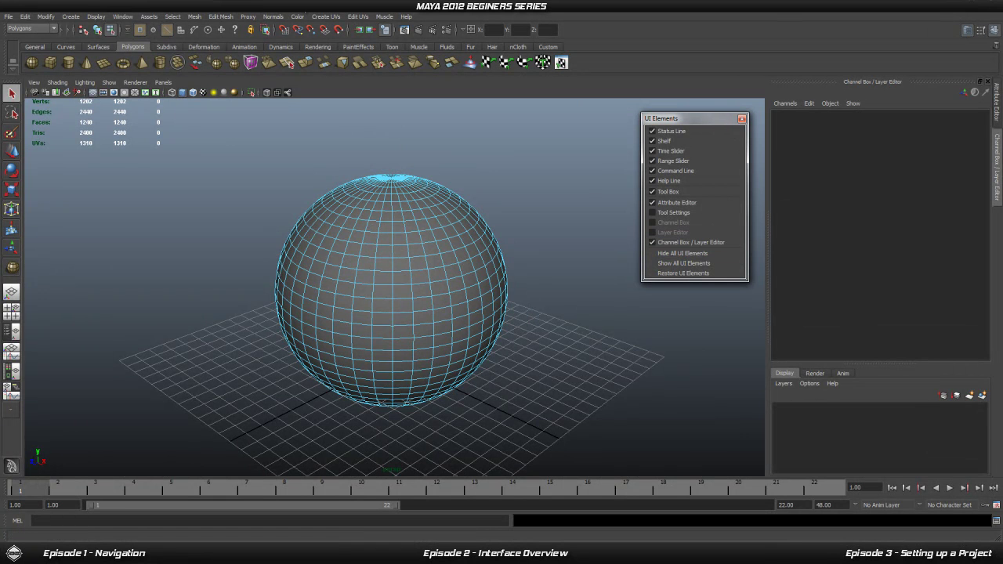
Turn off the Poly Count heads-up display.
click(91, 19)
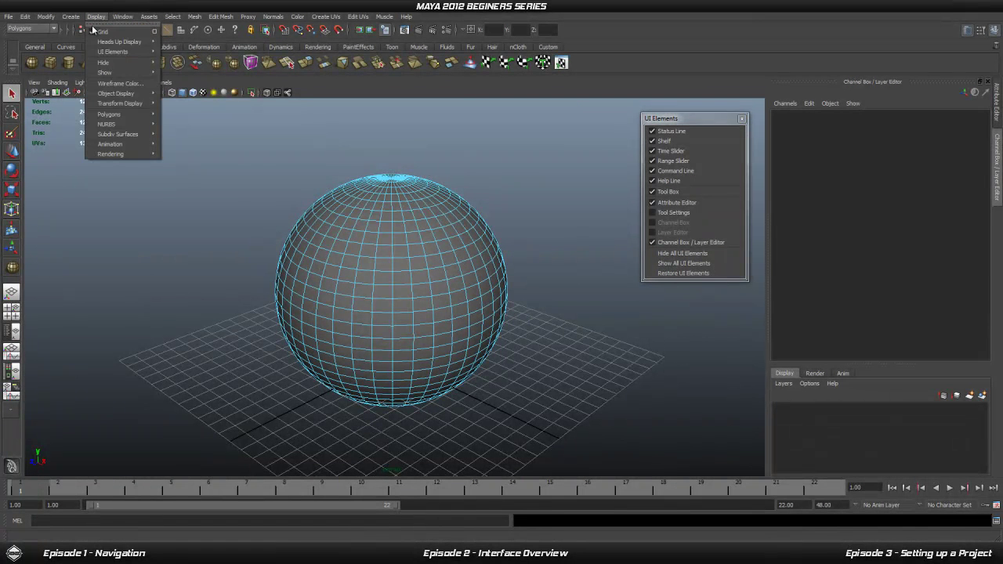
mouse_move(96, 53)
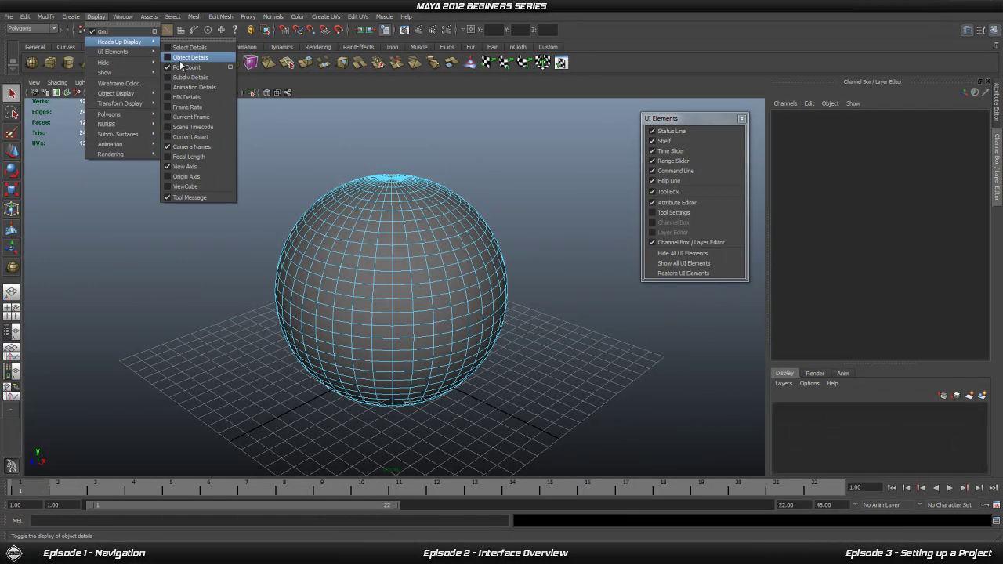
click(179, 69)
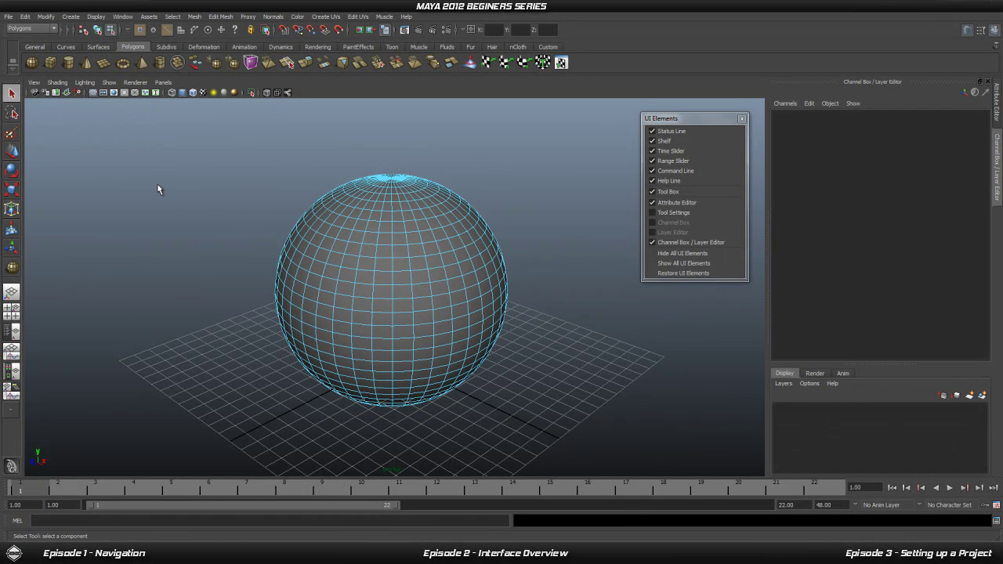
click(97, 17)
mouse_move(98, 52)
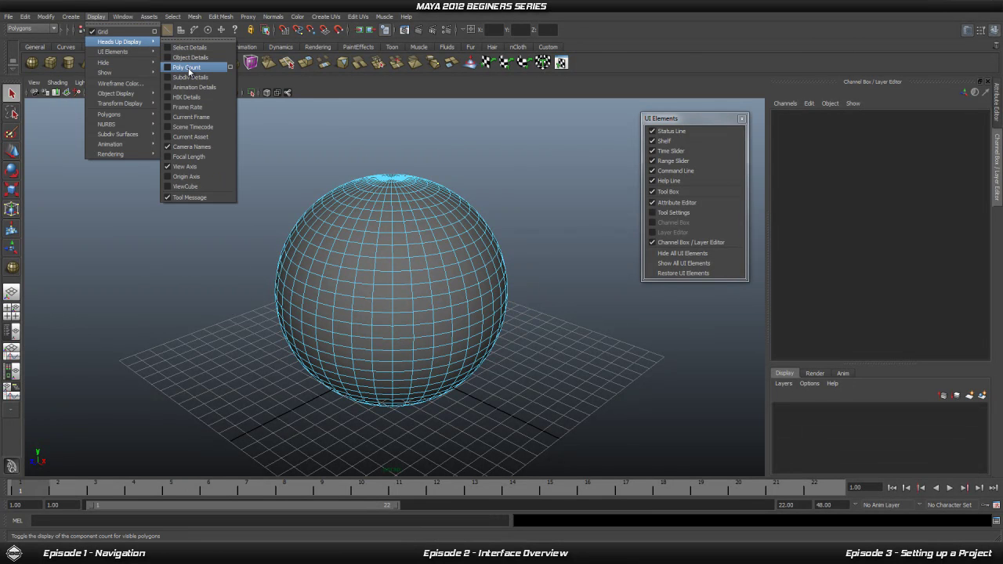
click(483, 125)
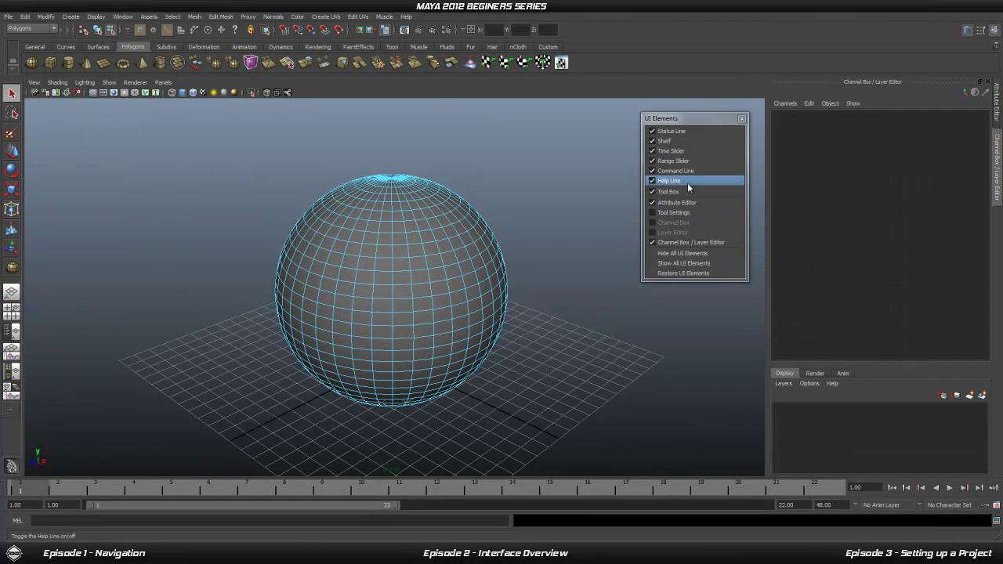
Hide the Time Slider, Range Slider and Command Line, and close the floating UI Elements window.
drag(685, 123, 695, 126)
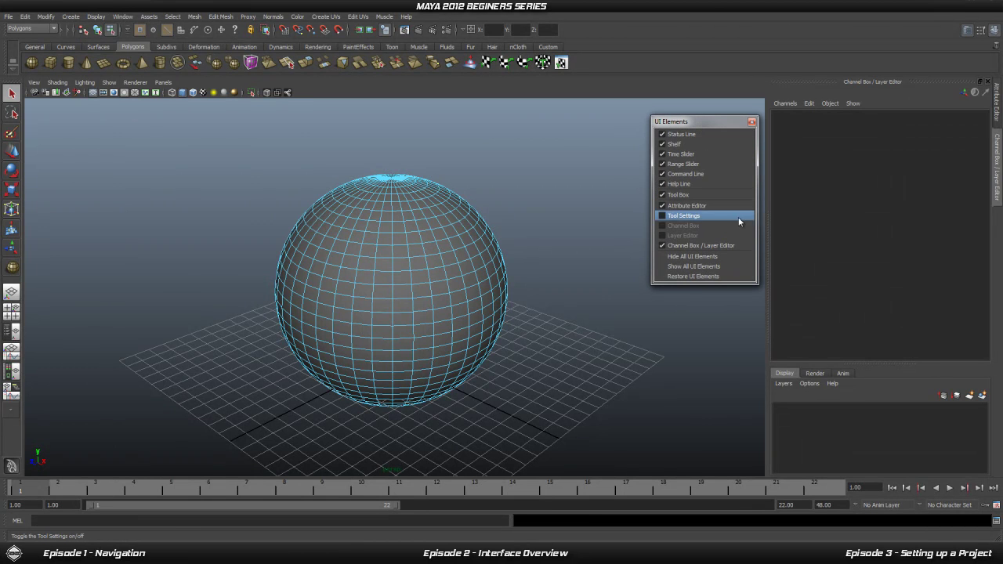
click(705, 154)
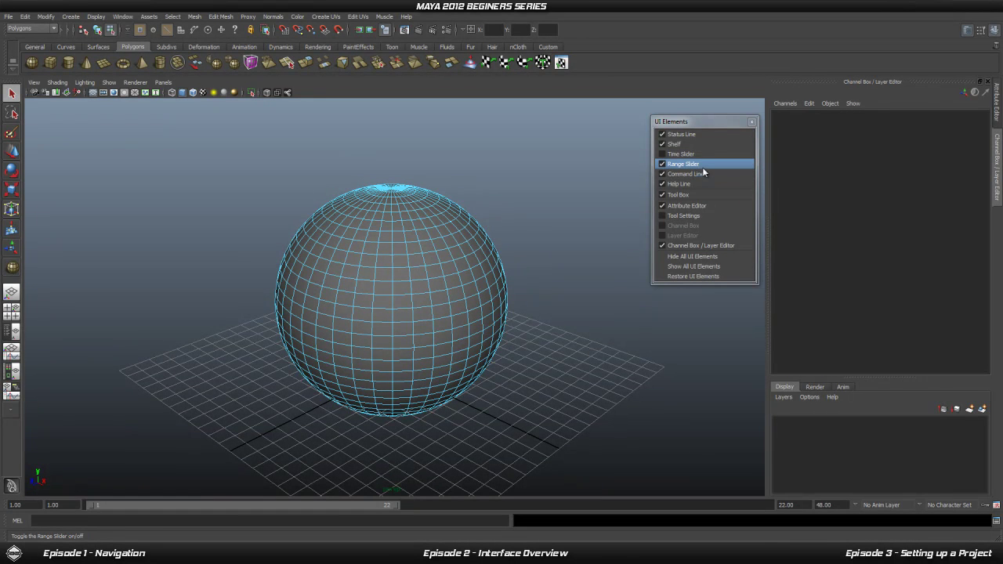
click(699, 172)
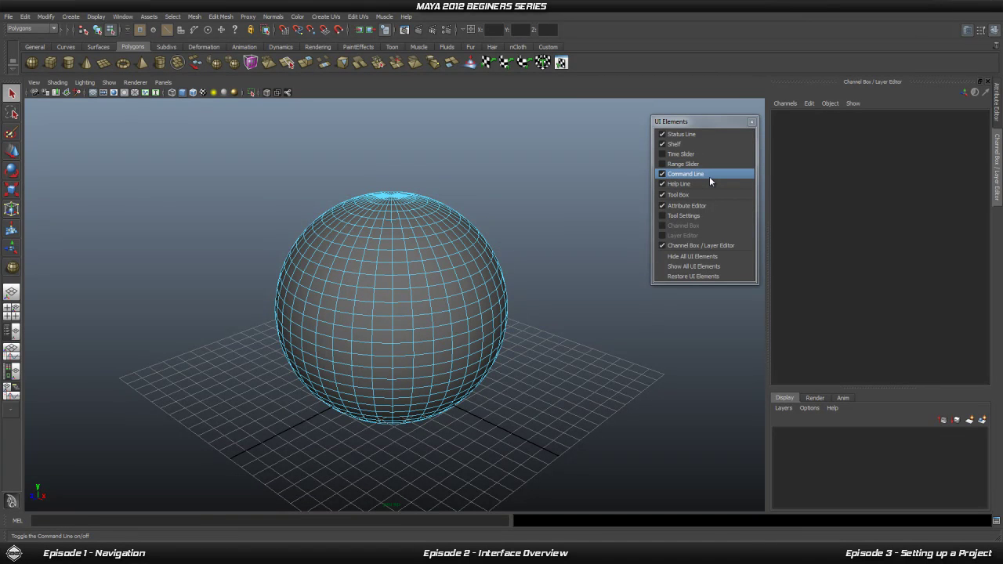
click(709, 178)
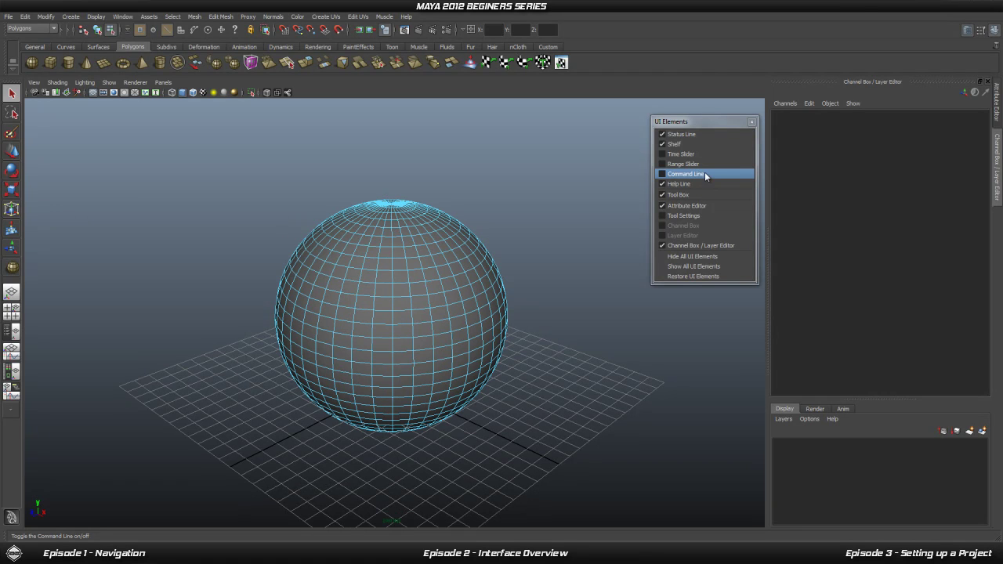
drag(695, 122, 691, 116)
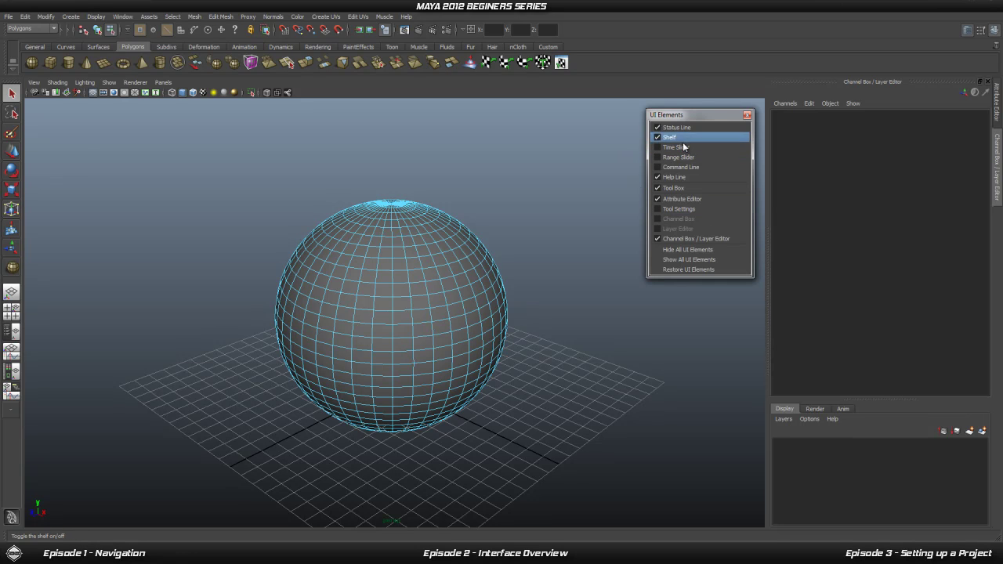
click(748, 115)
Return the sphere to object mode and activate the Move tool on it.
alt+drag(454, 314, 501, 336)
right_drag(373, 300, 419, 289)
alt+drag(391, 305, 470, 369)
key(w)
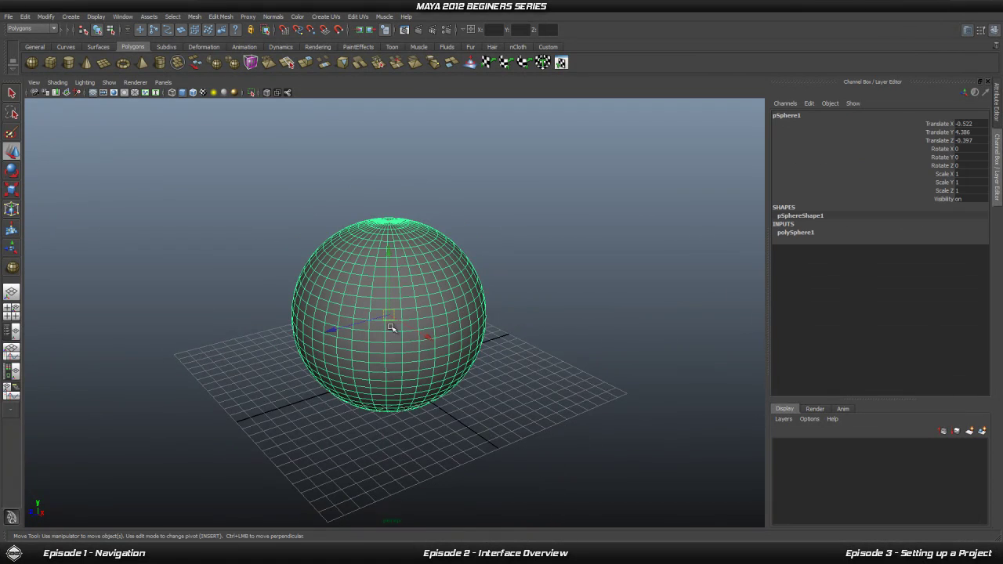
Deselect the sphere to view it shaded without its wireframe, and select it again.
click(551, 286)
alt+drag(551, 286, 360, 367)
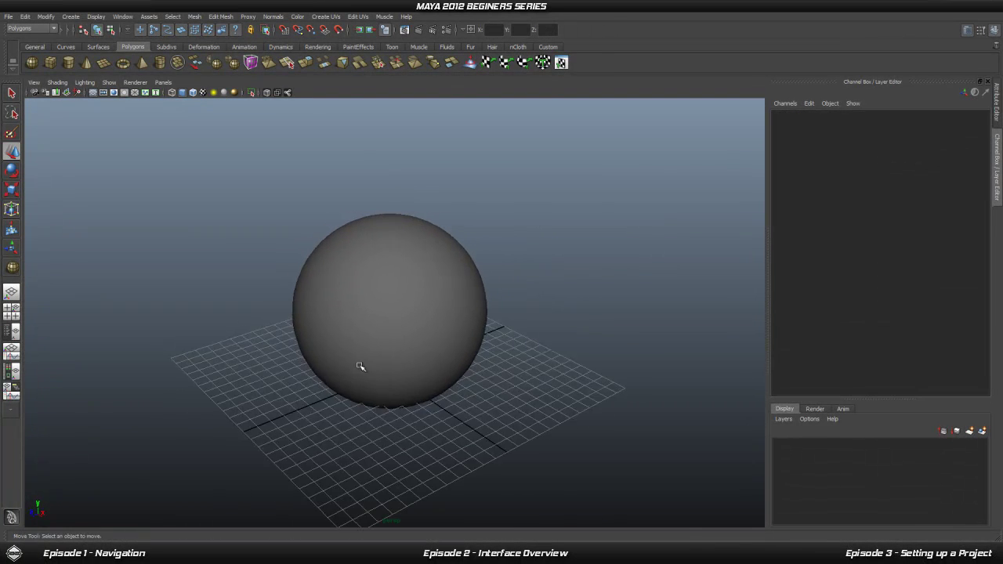
click(380, 327)
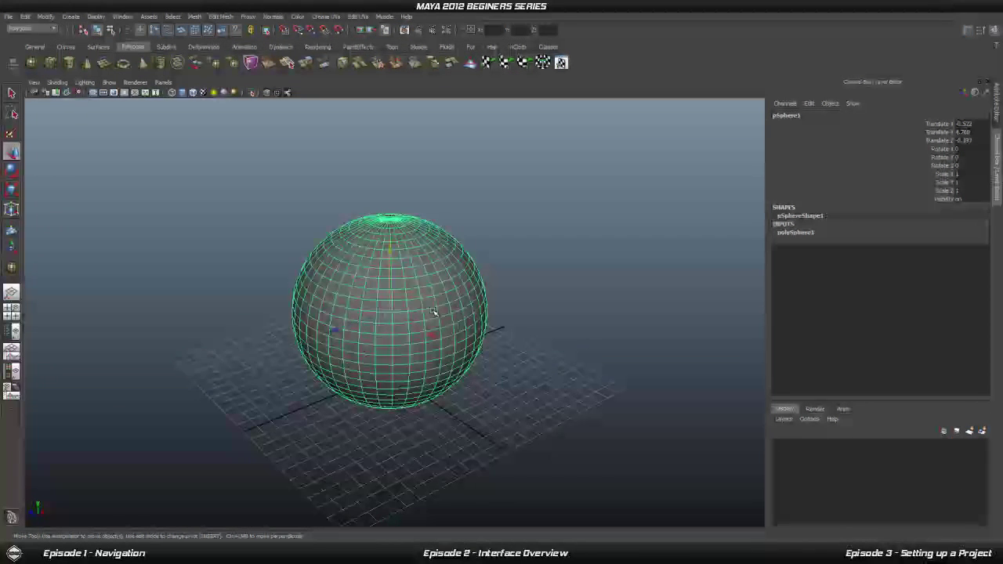